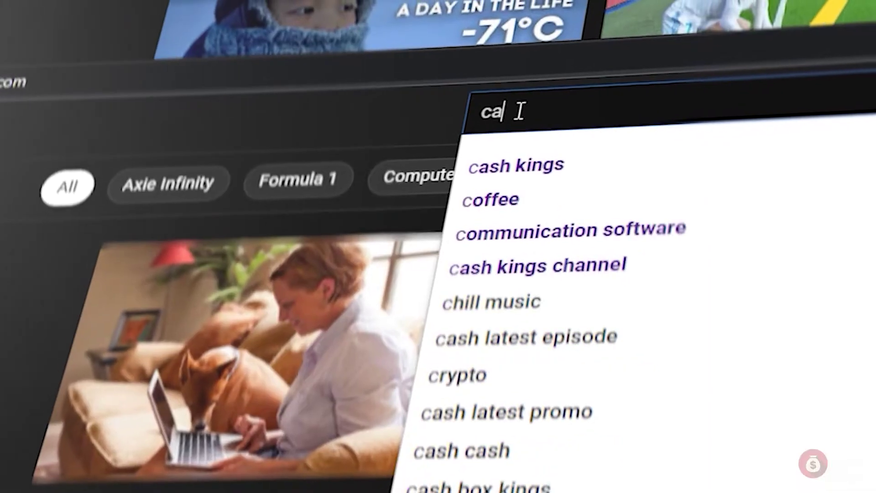
Finish the 'cash' search, open the Cash Kings channel, and scroll through its videos
{"action": "type", "text": "sh"}
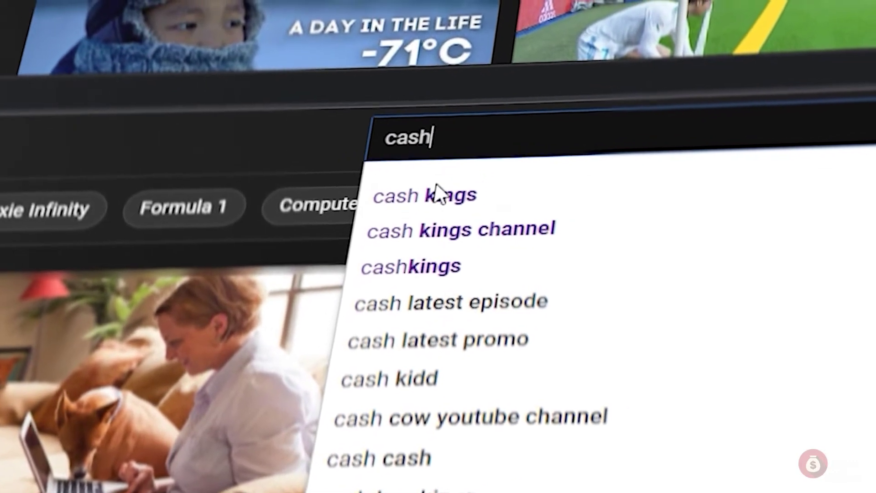
{"action": "left_click", "coordinate": [492, 173]}
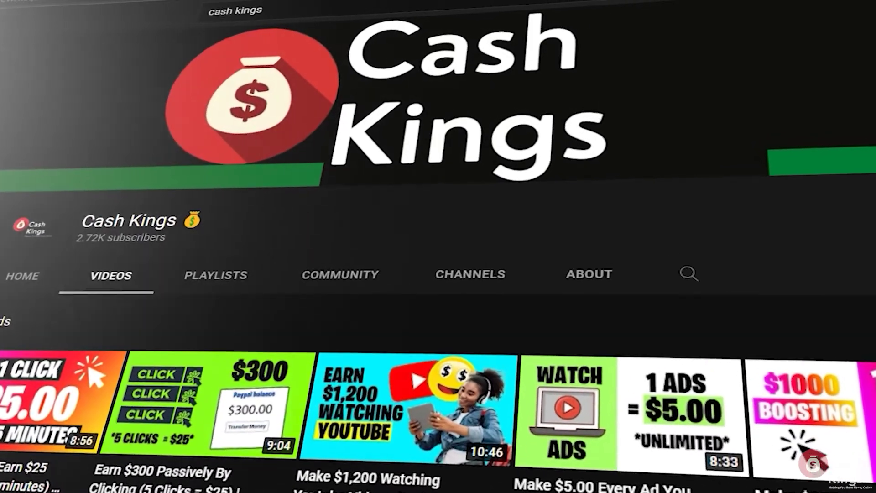
{"action": "scroll", "coordinate": [439, 320], "scroll_direction": "down", "scroll_amount": 10}
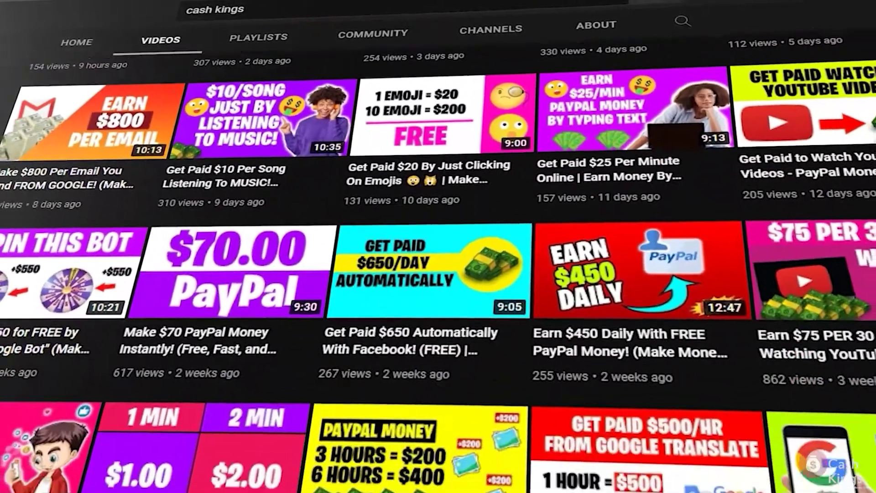
{"action": "scroll", "coordinate": [439, 274], "scroll_direction": "up", "scroll_amount": 10}
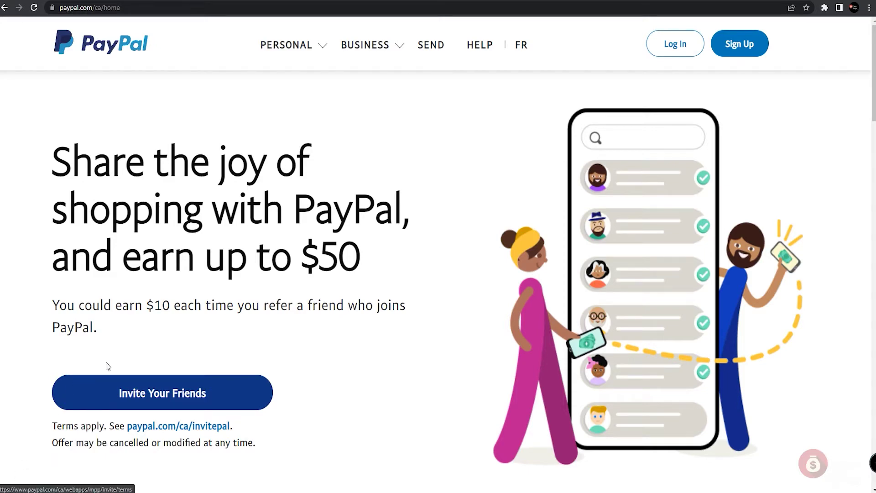
{"action": "scroll", "coordinate": [365, 235], "scroll_direction": "down", "scroll_amount": 9}
{"action": "scroll", "coordinate": [365, 235], "scroll_direction": "down", "scroll_amount": 3}
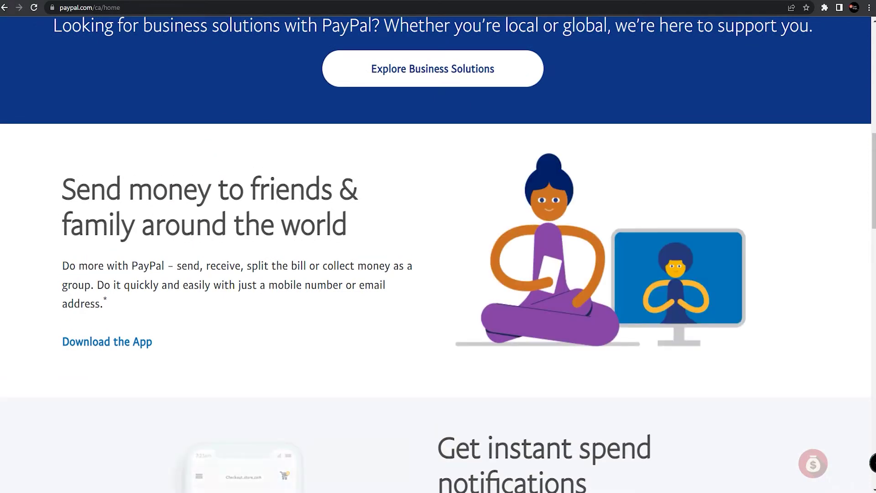
{"action": "left_click_drag", "start_coordinate": [43, 340], "coordinate": [247, 358]}
{"action": "left_click", "coordinate": [307, 375]}
{"action": "scroll", "coordinate": [358, 351], "scroll_direction": "down", "scroll_amount": 7}
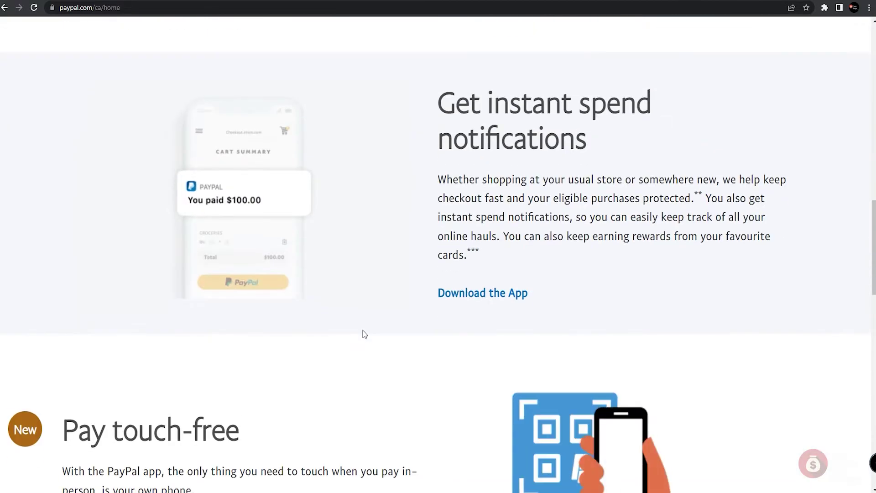
{"action": "scroll", "coordinate": [363, 333], "scroll_direction": "up", "scroll_amount": 7}
{"action": "scroll", "coordinate": [360, 335], "scroll_direction": "up", "scroll_amount": 10}
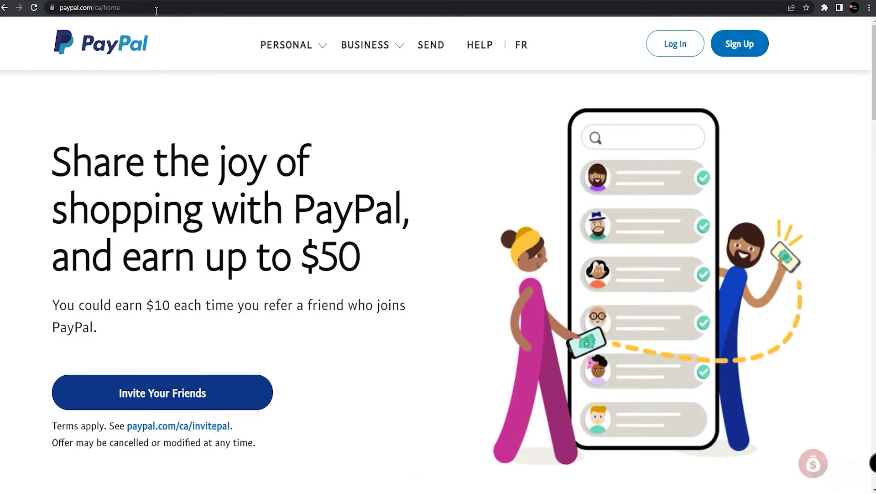
{"action": "key", "text": "ctrl+t"}
Search Google for 'cute cats' and scroll through the resulting kitten photos
{"action": "left_click", "coordinate": [343, 227]}
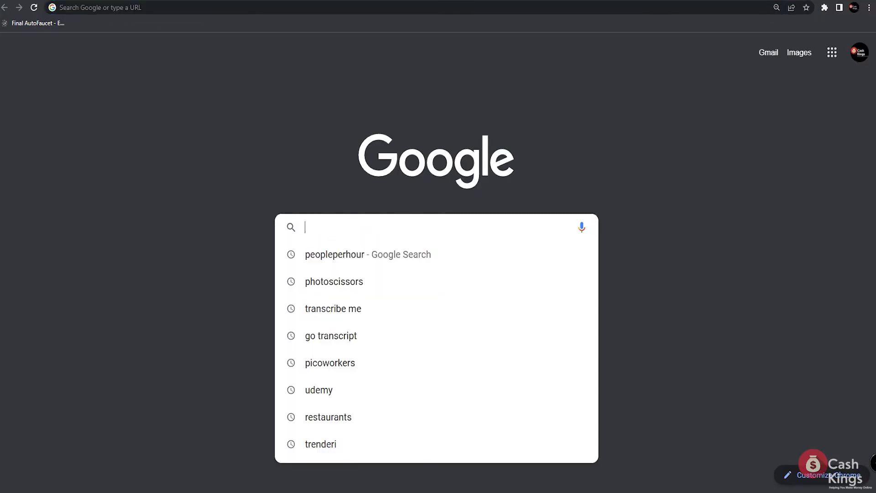
{"action": "type", "text": "cute cats"}
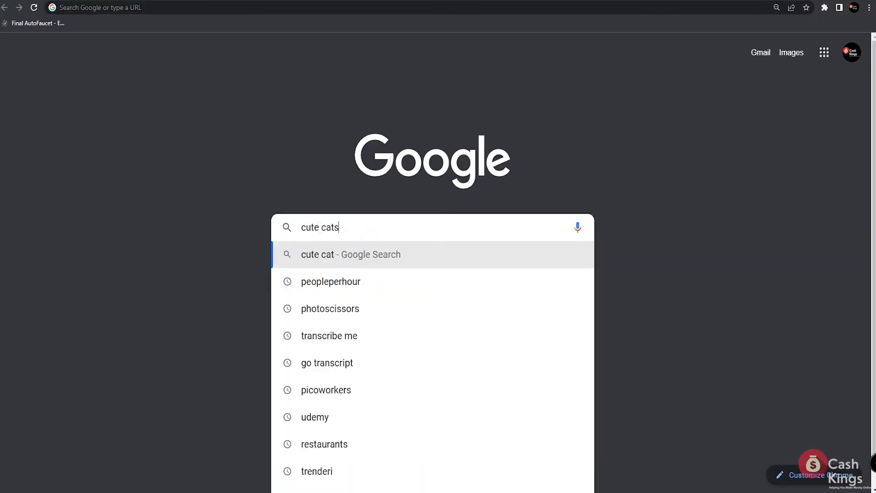
{"action": "key", "text": "Return"}
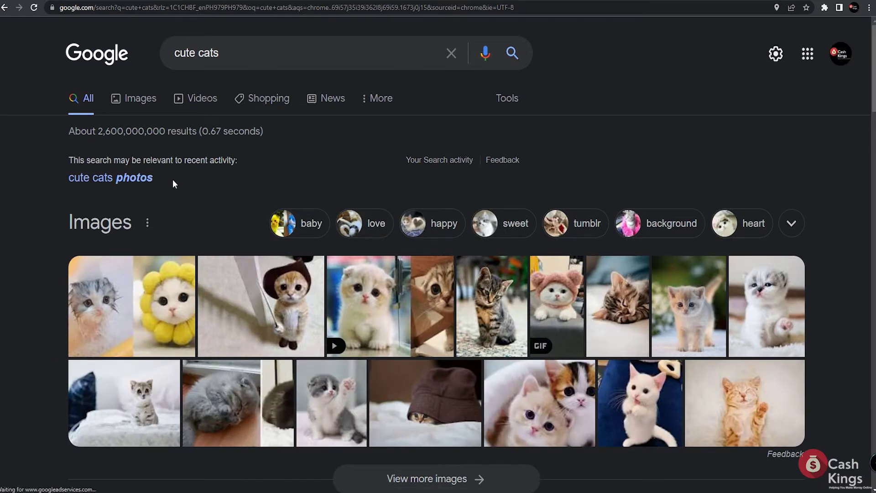
{"action": "scroll", "coordinate": [174, 179], "scroll_direction": "down", "scroll_amount": 2}
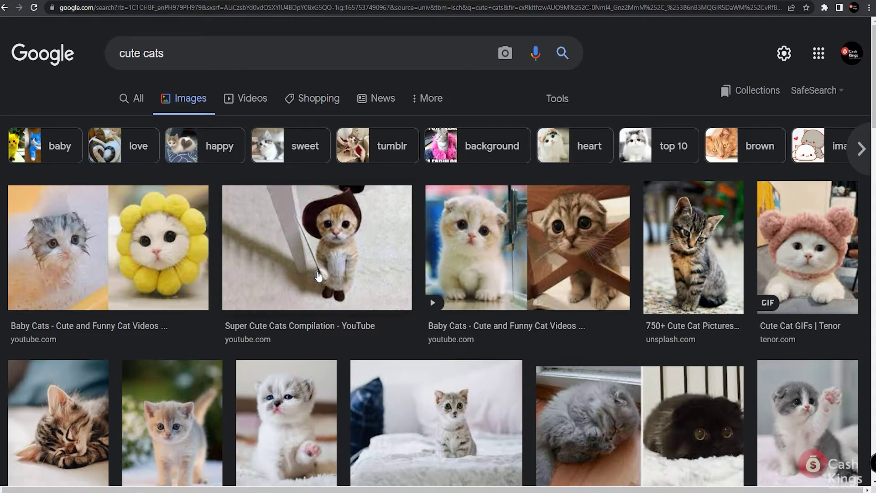
{"action": "scroll", "coordinate": [346, 274], "scroll_direction": "down", "scroll_amount": 8}
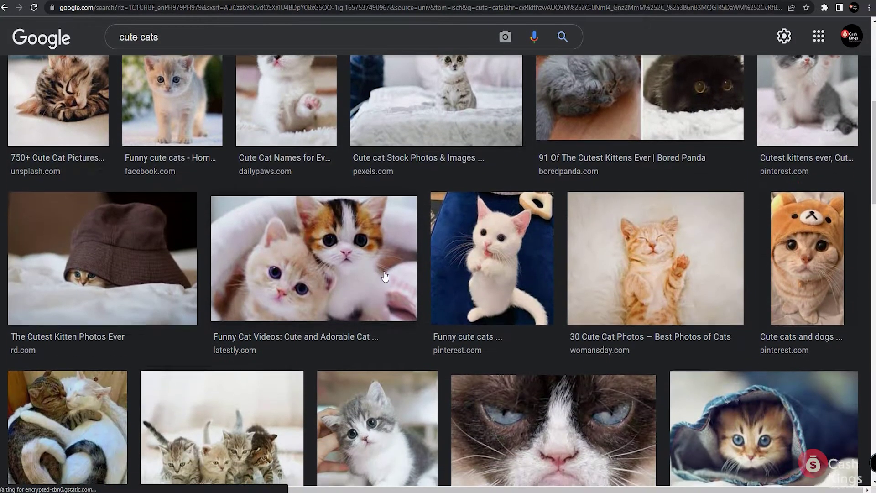
{"action": "scroll", "coordinate": [385, 276], "scroll_direction": "down", "scroll_amount": 5}
{"action": "scroll", "coordinate": [385, 276], "scroll_direction": "up", "scroll_amount": 5}
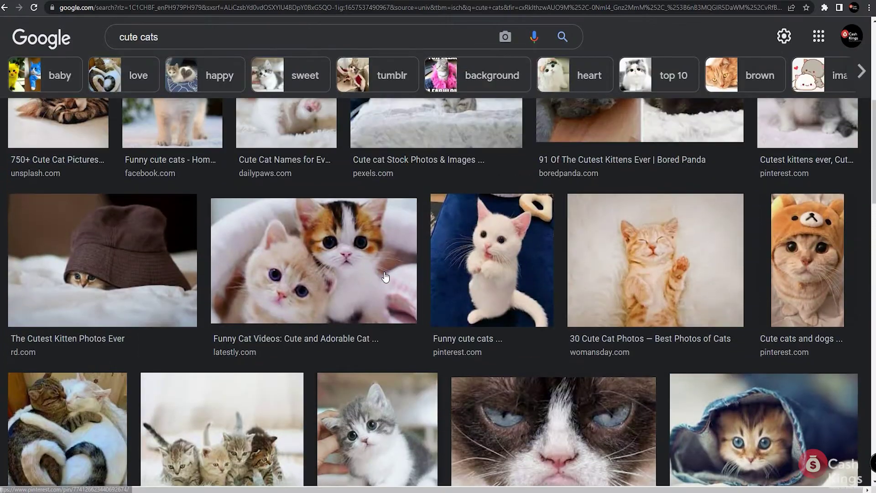
{"action": "scroll", "coordinate": [385, 276], "scroll_direction": "up", "scroll_amount": 8}
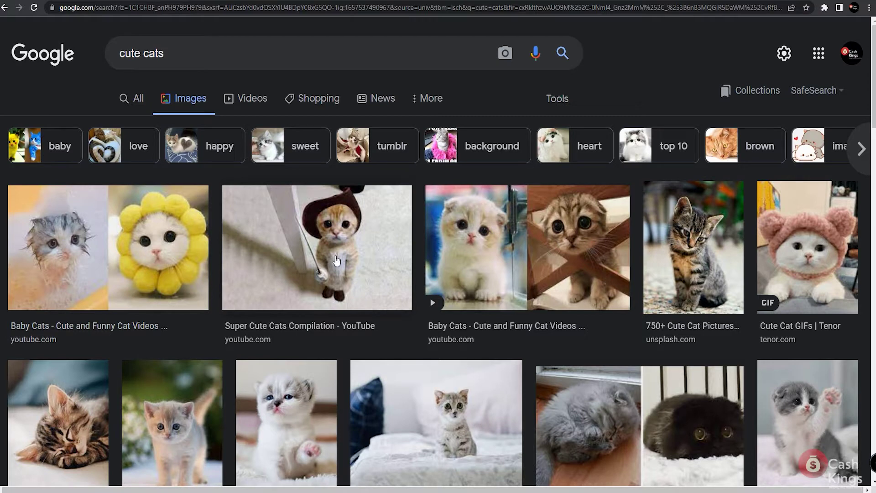
Limit the cute cats images to Creative Commons licenses and scroll through the filtered results
{"action": "left_click", "coordinate": [558, 105]}
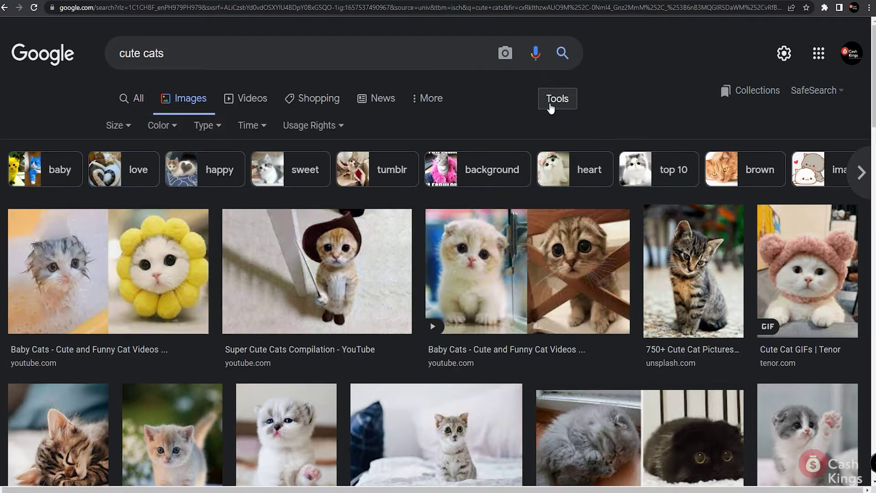
{"action": "left_click", "coordinate": [316, 127]}
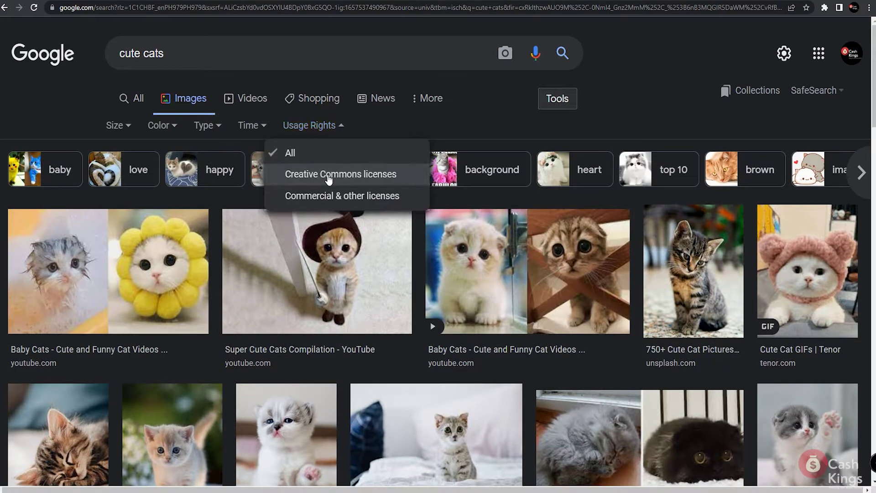
{"action": "left_click", "coordinate": [328, 178]}
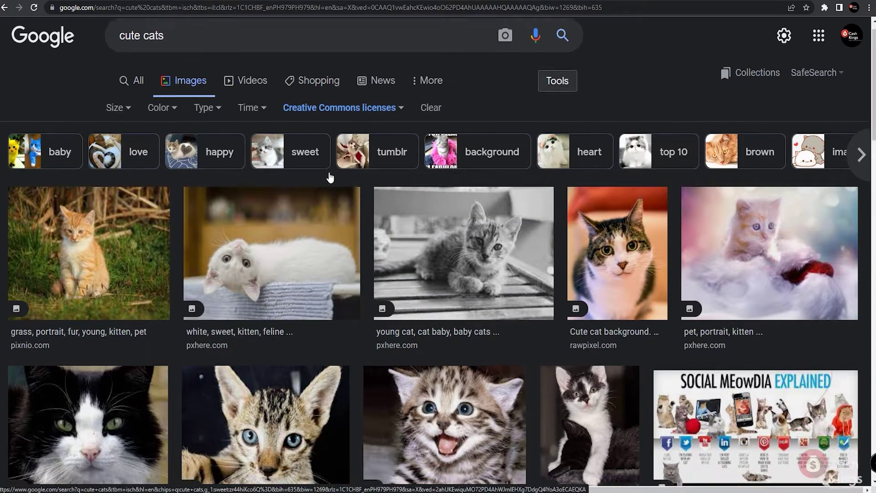
{"action": "scroll", "coordinate": [329, 177], "scroll_direction": "down", "scroll_amount": 3}
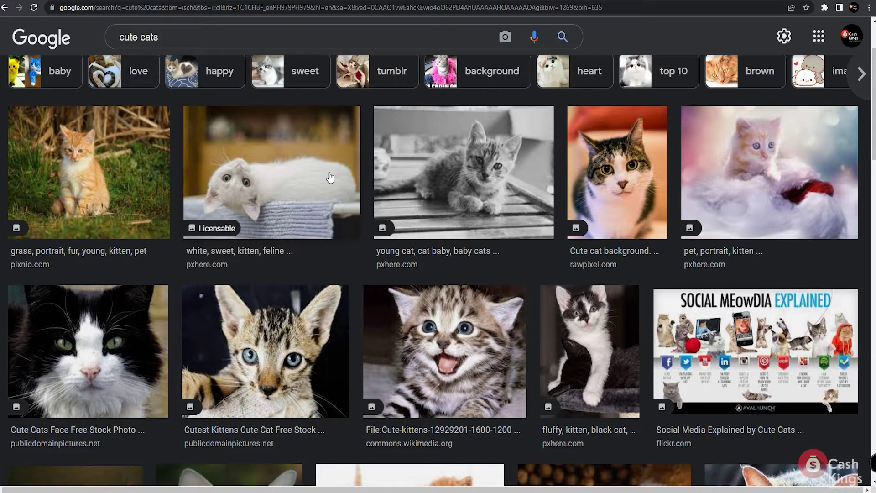
{"action": "scroll", "coordinate": [331, 177], "scroll_direction": "down", "scroll_amount": 5}
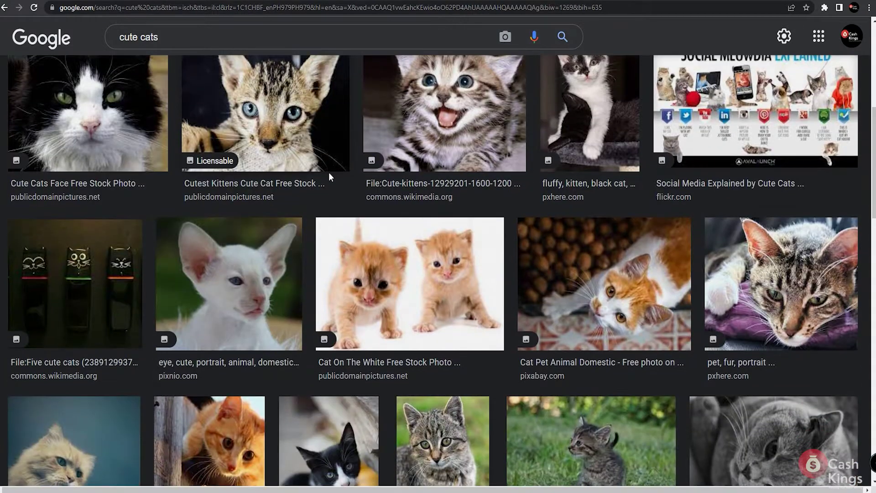
{"action": "scroll", "coordinate": [330, 177], "scroll_direction": "down", "scroll_amount": 3}
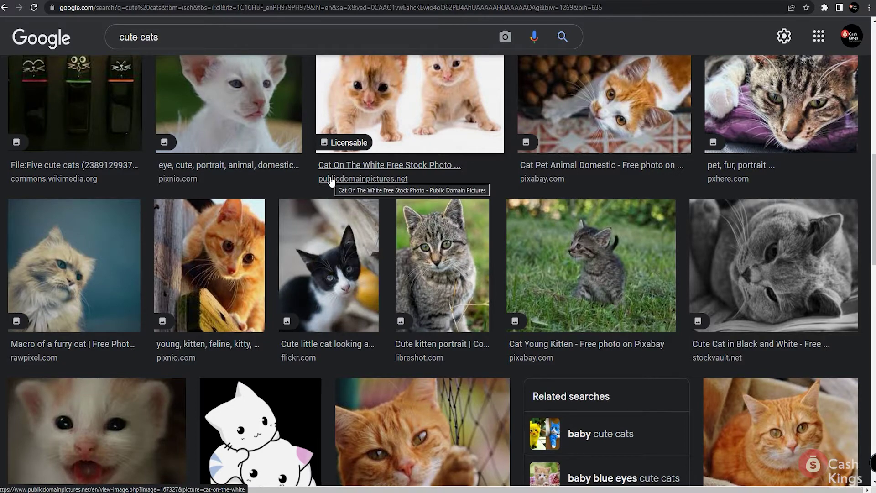
{"action": "scroll", "coordinate": [330, 179], "scroll_direction": "down", "scroll_amount": 5}
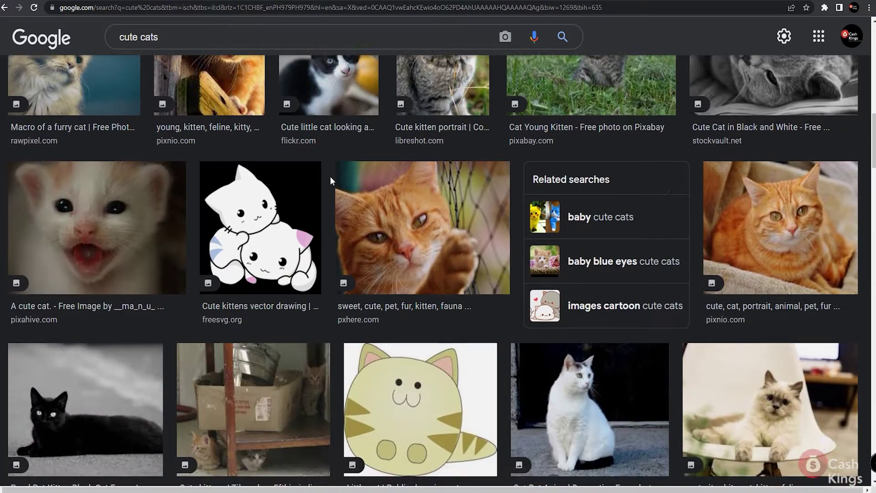
{"action": "scroll", "coordinate": [330, 178], "scroll_direction": "down", "scroll_amount": 3}
{"action": "scroll", "coordinate": [330, 176], "scroll_direction": "down", "scroll_amount": 4}
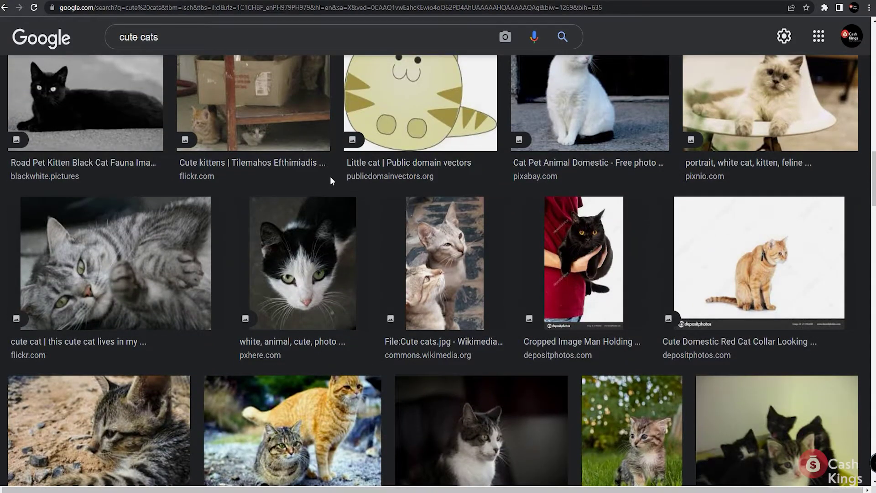
{"action": "scroll", "coordinate": [330, 179], "scroll_direction": "down", "scroll_amount": 5}
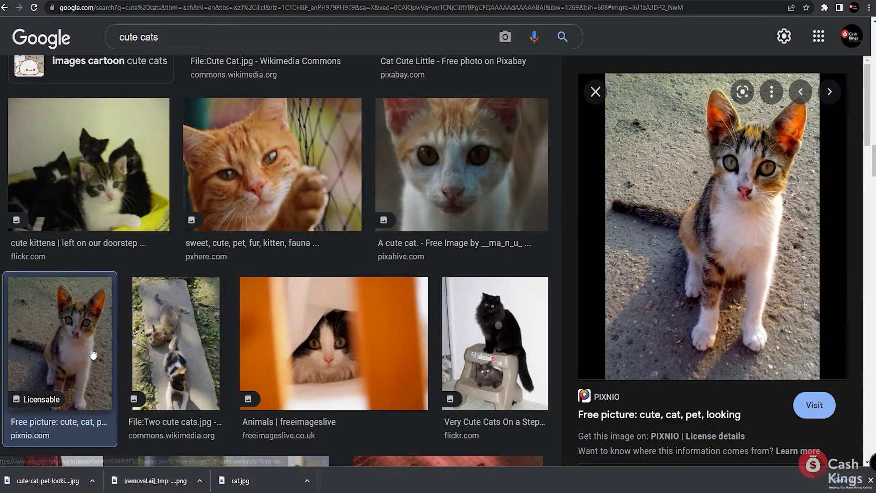
Save the large calico kitten preview image into the Video 176 folder
{"action": "right_click", "coordinate": [711, 236]}
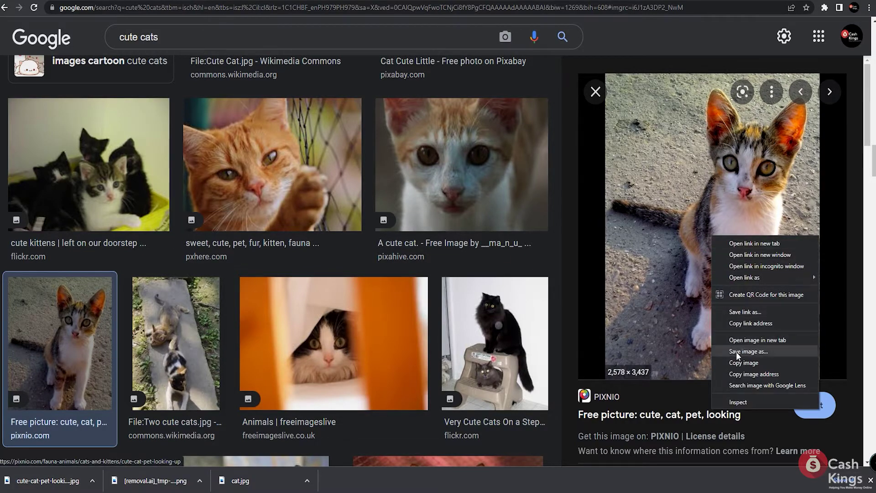
{"action": "left_click", "coordinate": [737, 352]}
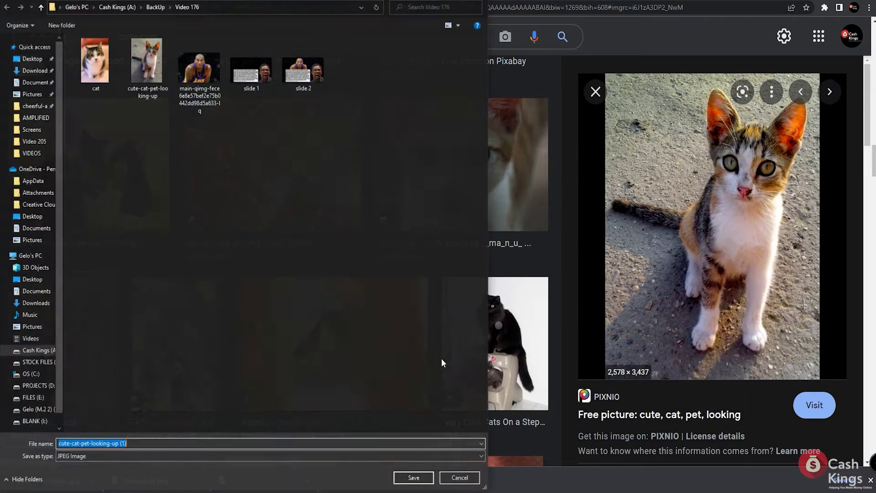
{"action": "left_click", "coordinate": [414, 477]}
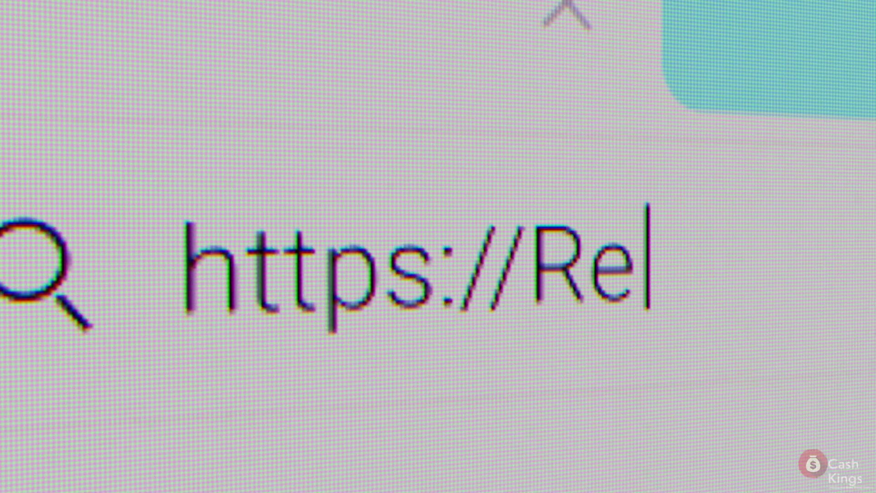
Go to removal.ai's 'Upload an image to remove the background' page
{"action": "type", "text": "moval.ai/upload/"}
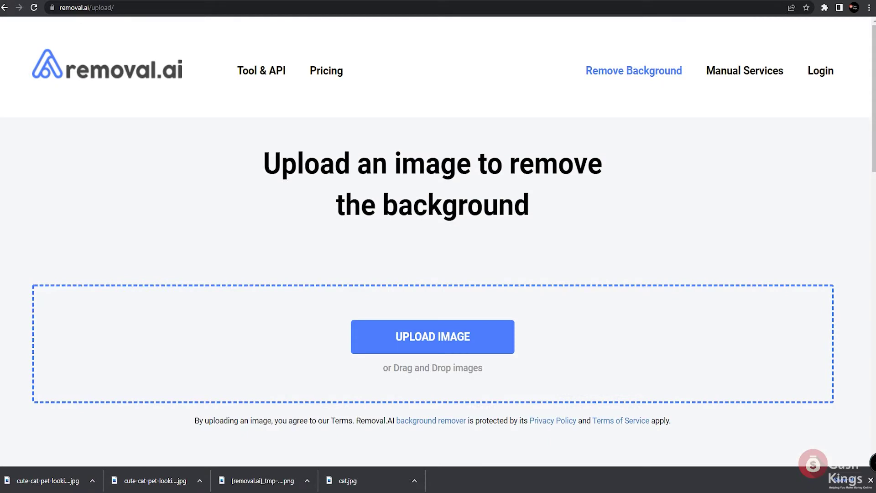
Upload the saved cat photo to removal.ai, download the cut-out preview, and return to the upload page
{"action": "left_click_drag", "start_coordinate": [0, 319], "coordinate": [429, 334]}
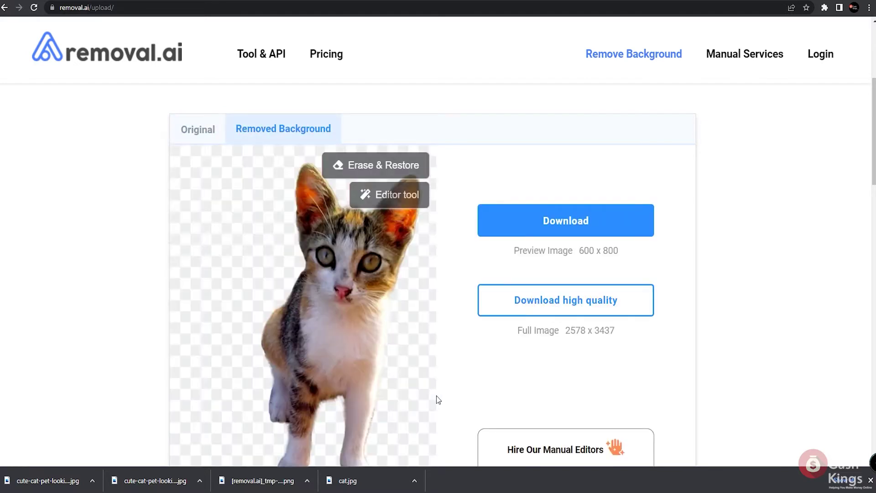
{"action": "scroll", "coordinate": [441, 337], "scroll_direction": "down", "scroll_amount": 2}
{"action": "scroll", "coordinate": [445, 342], "scroll_direction": "up", "scroll_amount": 2}
{"action": "scroll", "coordinate": [447, 345], "scroll_direction": "down", "scroll_amount": 1}
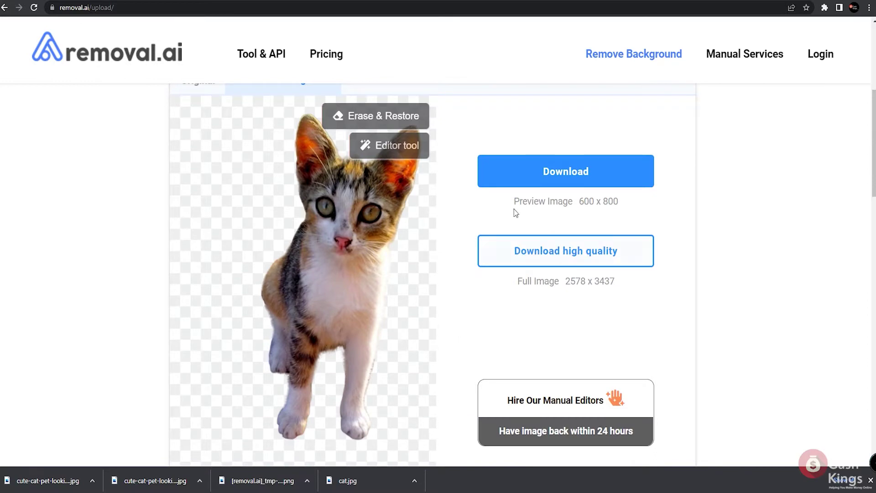
{"action": "left_click", "coordinate": [522, 180]}
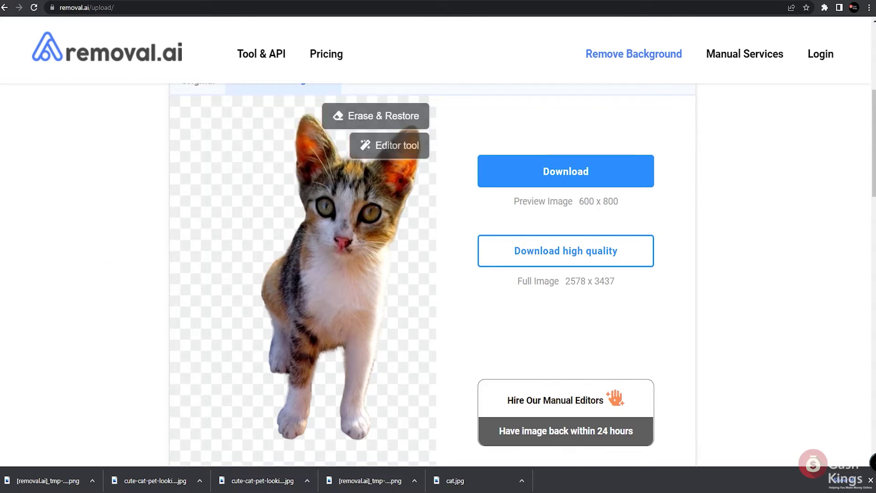
{"action": "key", "text": "alt+Left"}
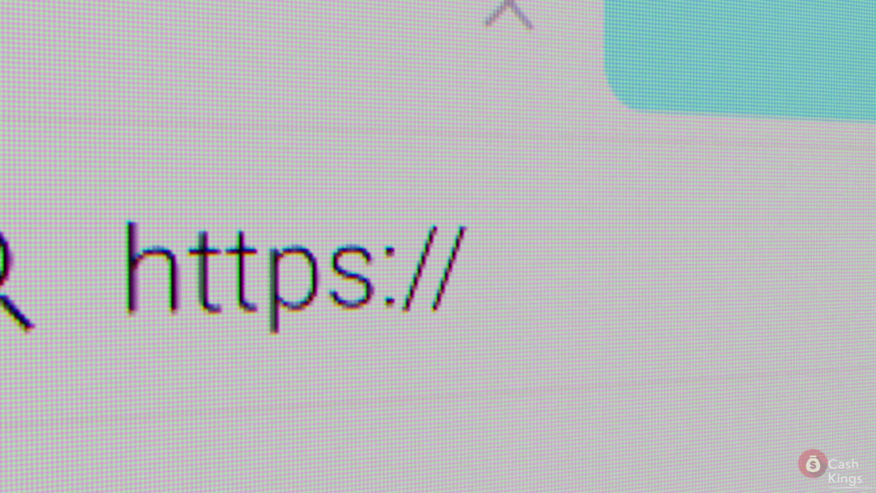
Load the saved cat photo into PhotoScissors.com
{"action": "type", "text": "PhotoScissors.com"}
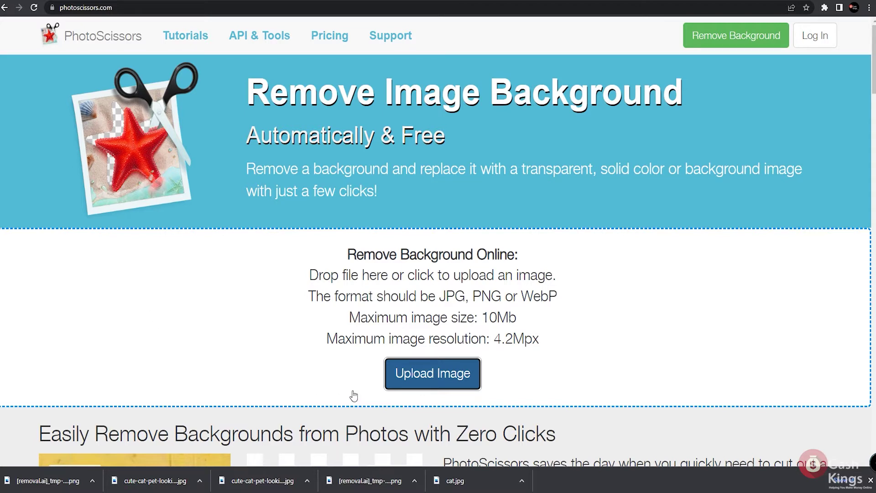
{"action": "left_click", "coordinate": [391, 375]}
{"action": "left_click", "coordinate": [147, 128]}
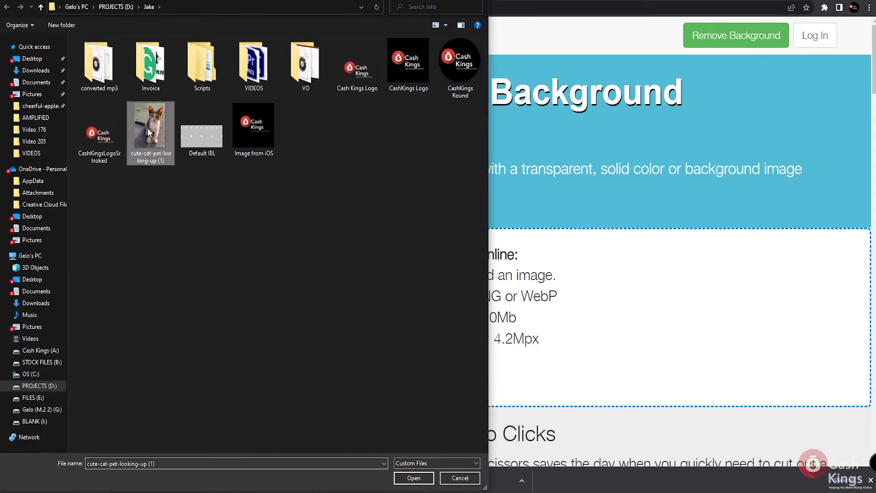
{"action": "left_click", "coordinate": [406, 478]}
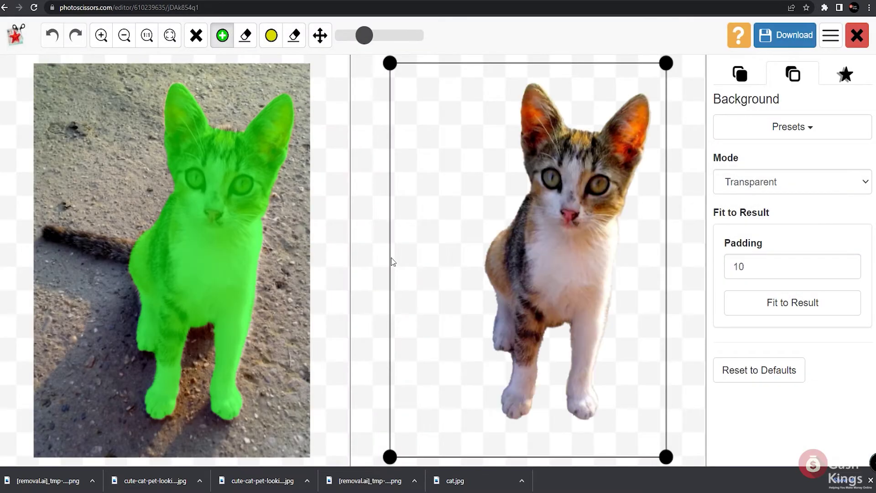
Preview the Original, Image and White backgrounds, settle on Transparent, and request the download
{"action": "left_click", "coordinate": [783, 182]}
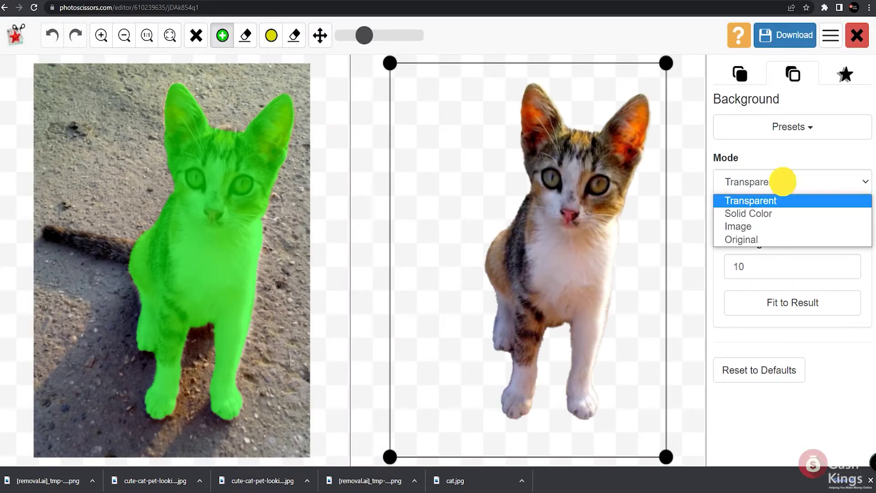
{"action": "left_click", "coordinate": [768, 238]}
{"action": "left_click", "coordinate": [777, 188]}
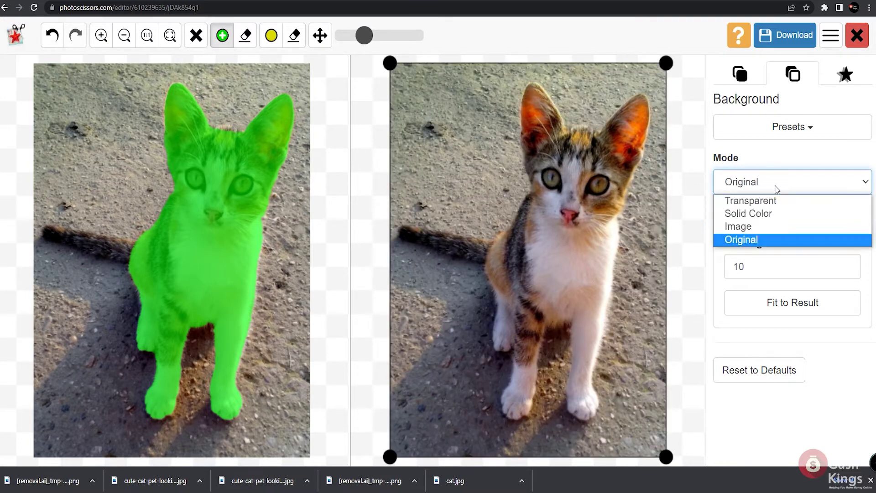
{"action": "left_click", "coordinate": [765, 227]}
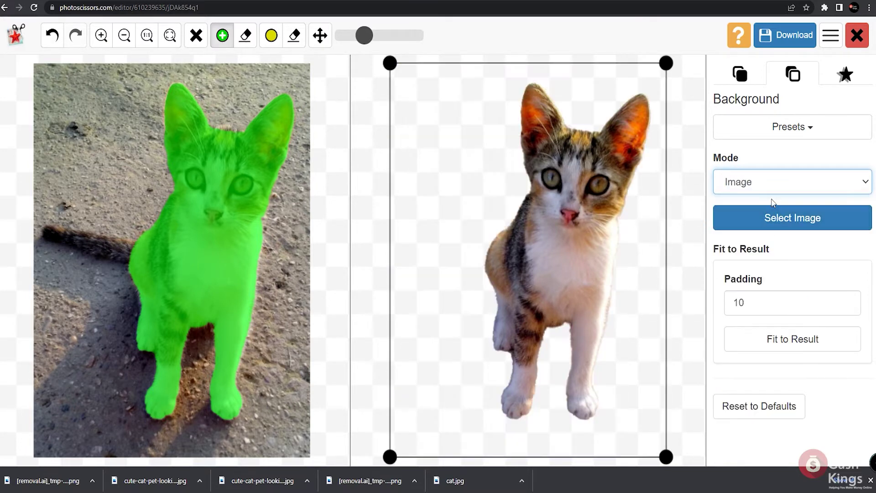
{"action": "left_click", "coordinate": [775, 184]}
{"action": "left_click", "coordinate": [772, 212]}
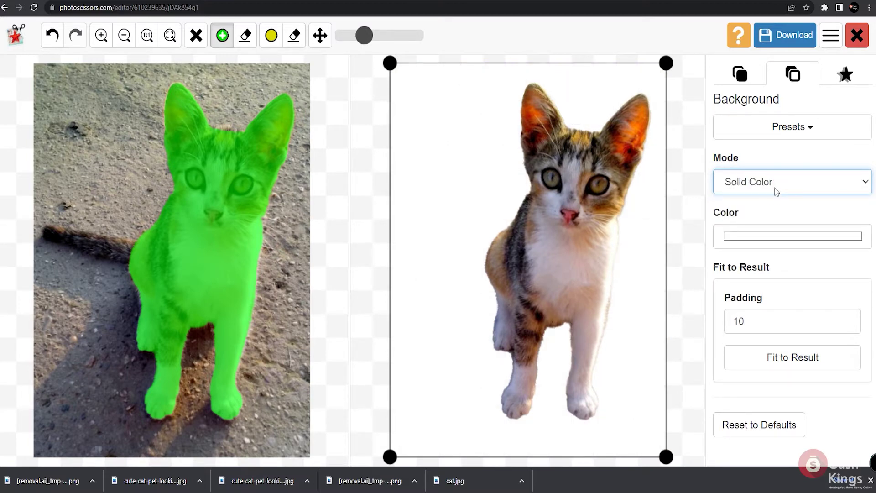
{"action": "left_click", "coordinate": [777, 191]}
{"action": "left_click", "coordinate": [769, 198]}
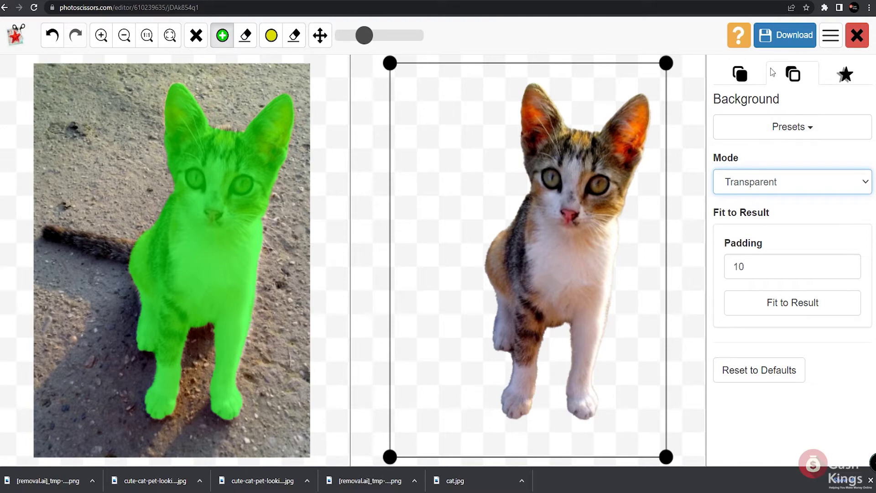
{"action": "left_click", "coordinate": [785, 36]}
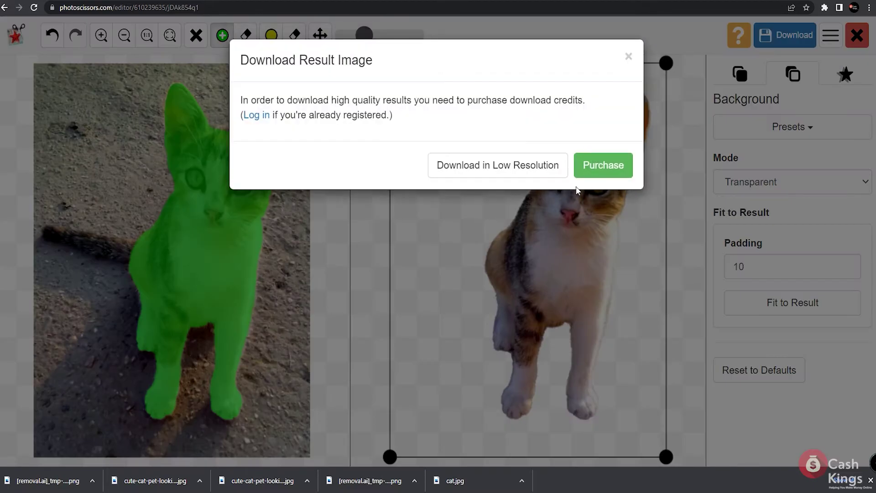
Download the transparent cat cutout free in low resolution
{"action": "left_click", "coordinate": [530, 174]}
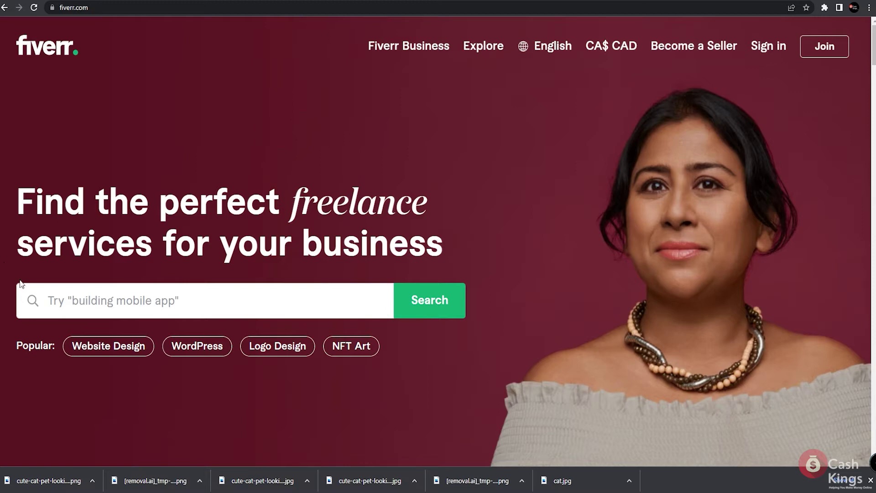
{"action": "scroll", "coordinate": [168, 267], "scroll_direction": "down", "scroll_amount": 2}
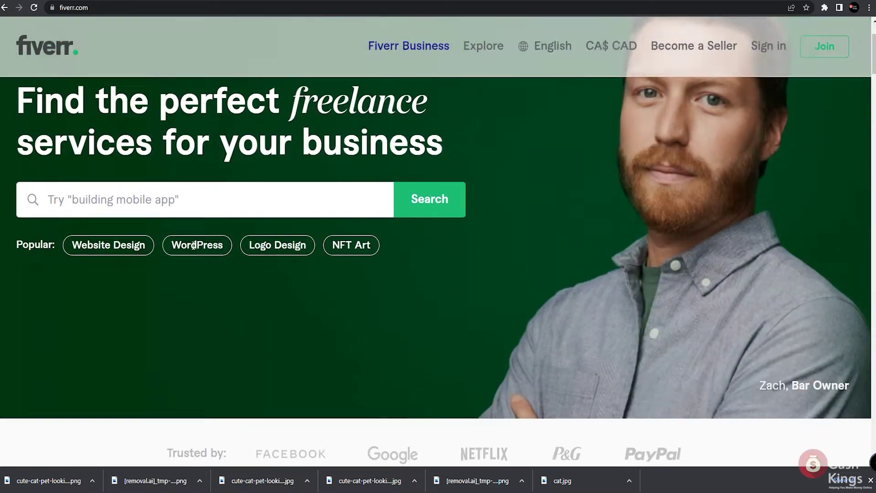
{"action": "scroll", "coordinate": [151, 237], "scroll_direction": "up", "scroll_amount": 2}
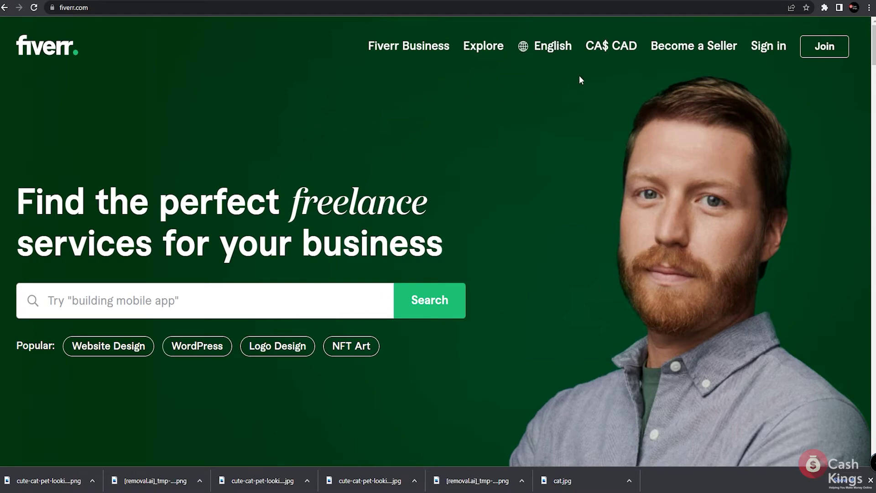
{"action": "scroll", "coordinate": [212, 253], "scroll_direction": "down", "scroll_amount": 12}
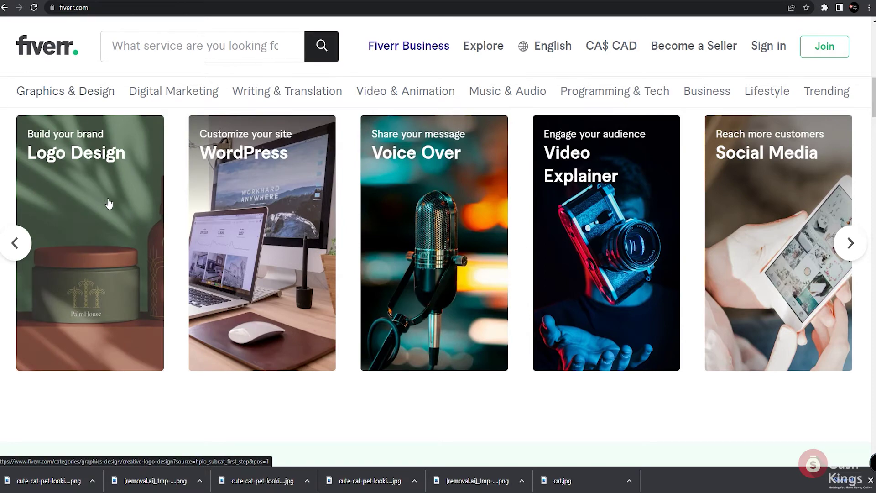
{"action": "scroll", "coordinate": [205, 241], "scroll_direction": "up", "scroll_amount": 10}
Search Fiverr for 'background removal' and scroll the gigs comparing prices from CA$6.81
{"action": "left_click", "coordinate": [127, 294]}
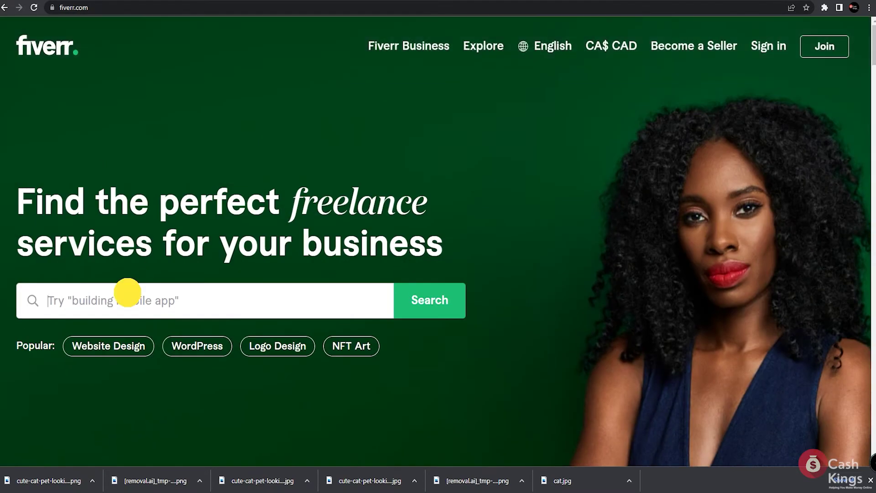
{"action": "type", "text": "backg"}
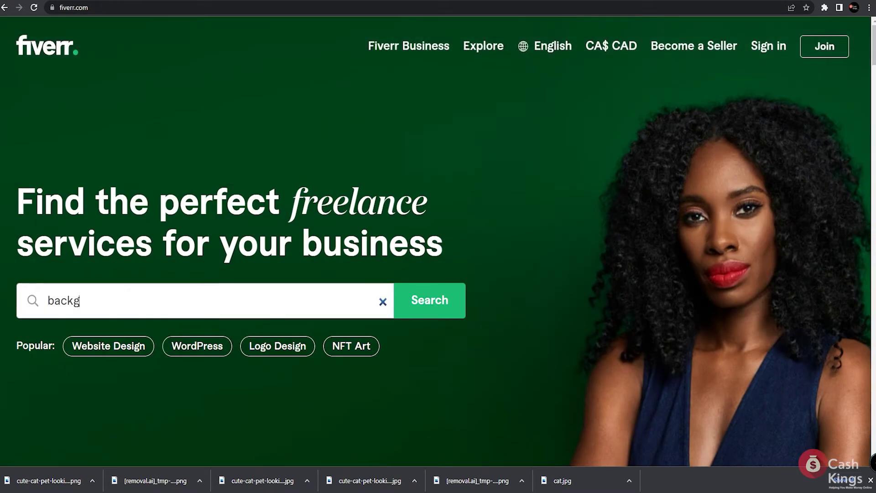
{"action": "type", "text": "round removal"}
{"action": "key", "text": "Return"}
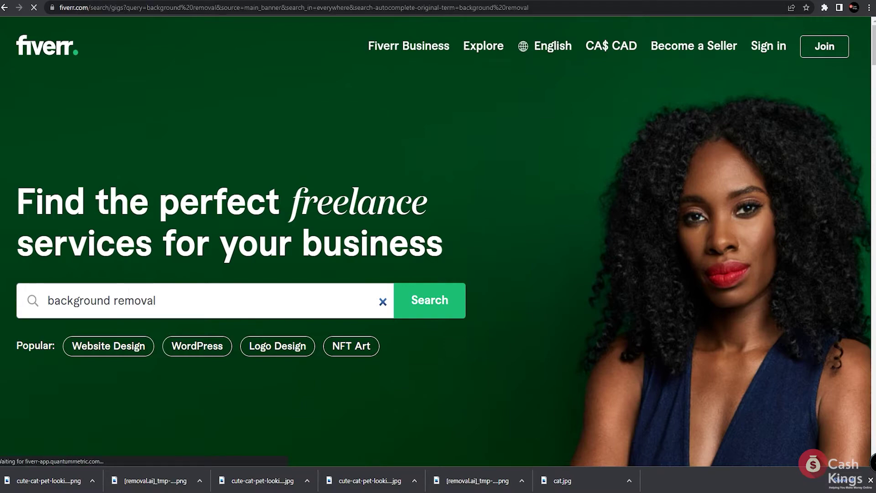
{"action": "scroll", "coordinate": [143, 302], "scroll_direction": "down", "scroll_amount": 4}
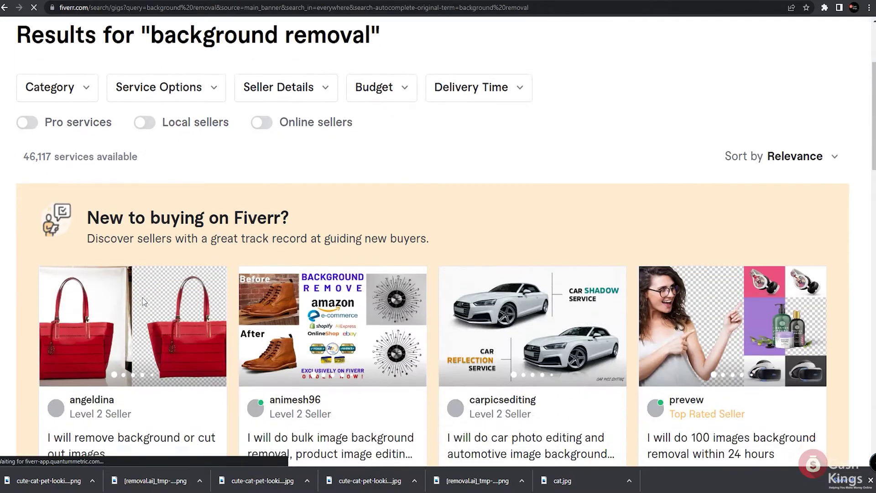
{"action": "scroll", "coordinate": [143, 301], "scroll_direction": "down", "scroll_amount": 1}
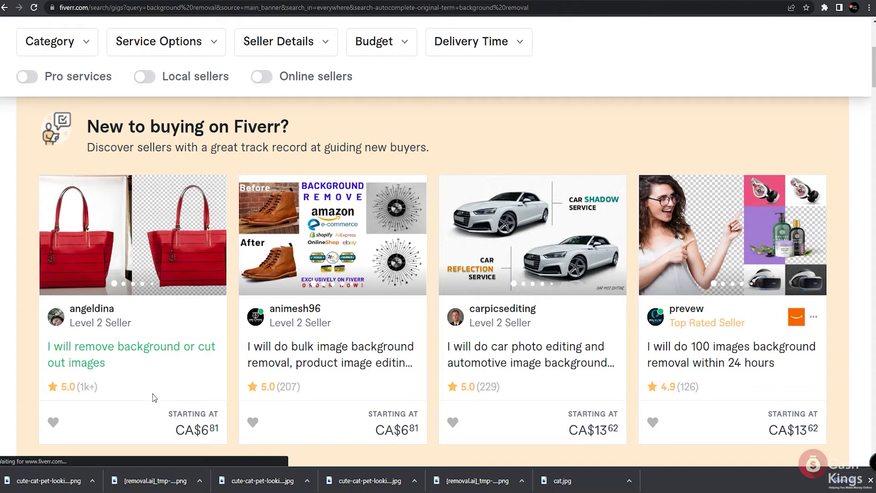
{"action": "scroll", "coordinate": [157, 397], "scroll_direction": "down", "scroll_amount": 3}
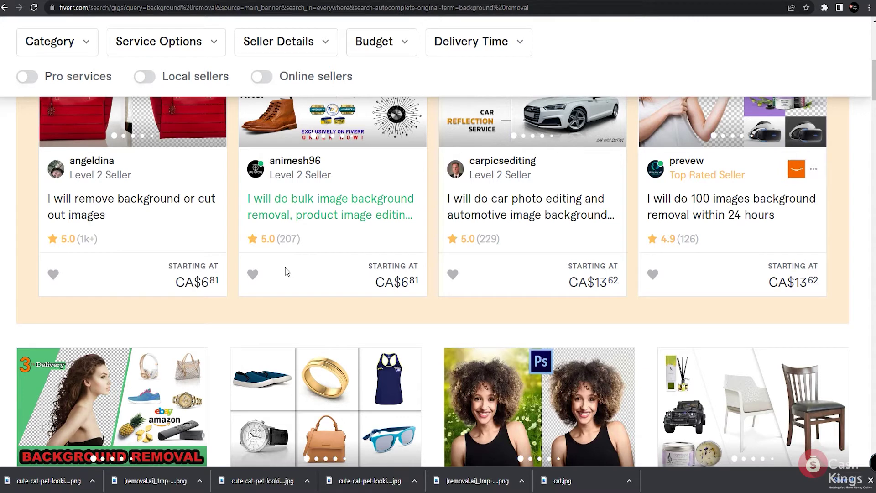
{"action": "scroll", "coordinate": [78, 245], "scroll_direction": "up", "scroll_amount": 2}
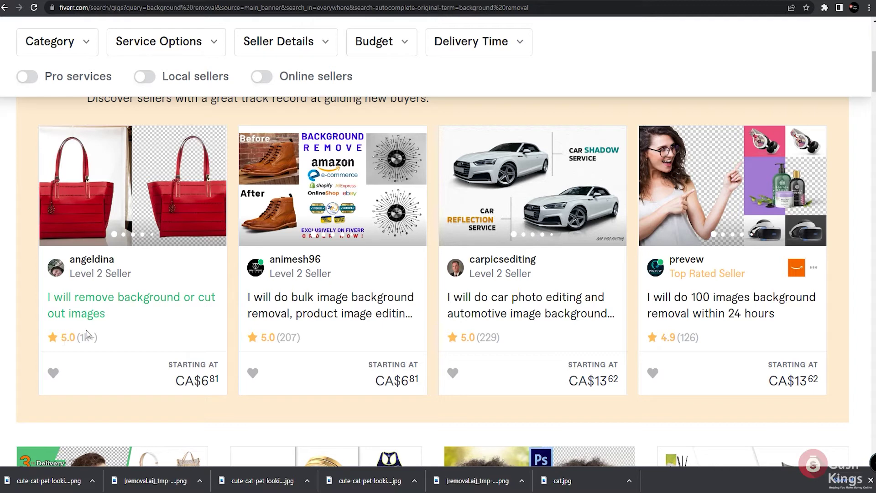
{"action": "scroll", "coordinate": [86, 335], "scroll_direction": "up", "scroll_amount": 2}
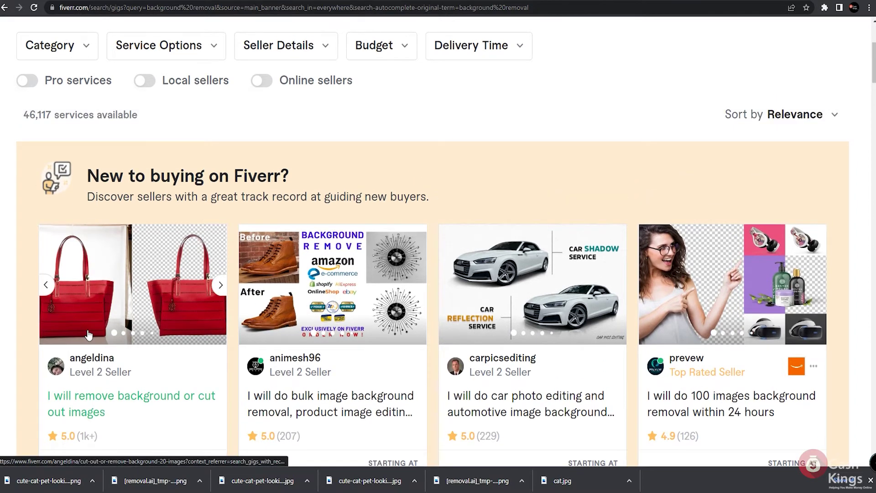
{"action": "scroll", "coordinate": [88, 335], "scroll_direction": "down", "scroll_amount": 3}
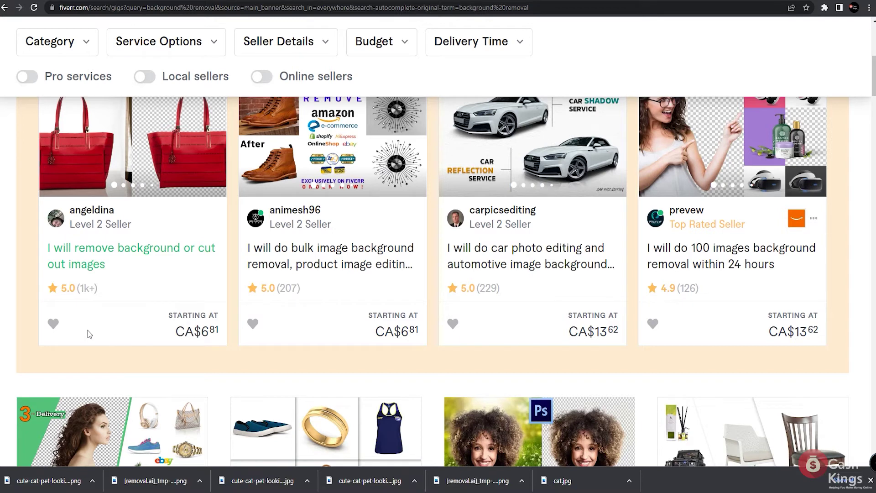
{"action": "scroll", "coordinate": [88, 334], "scroll_direction": "up", "scroll_amount": 2}
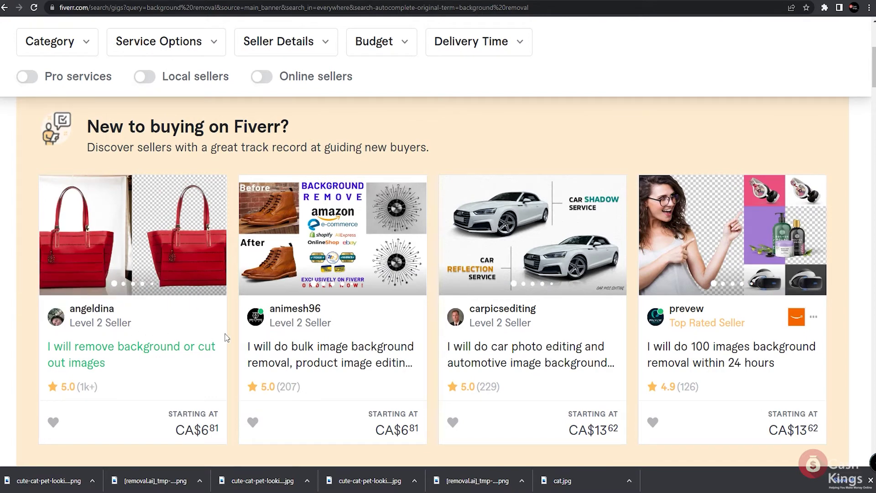
{"action": "scroll", "coordinate": [337, 317], "scroll_direction": "up", "scroll_amount": 5}
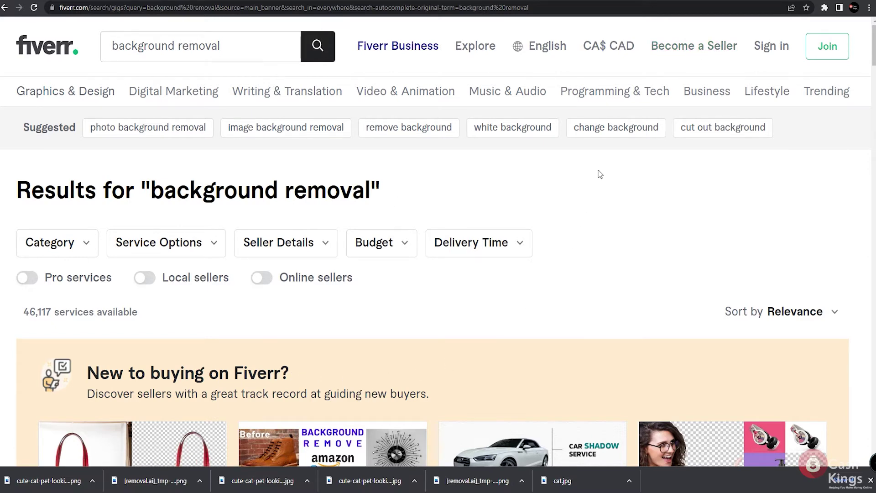
{"action": "left_click", "coordinate": [708, 51]}
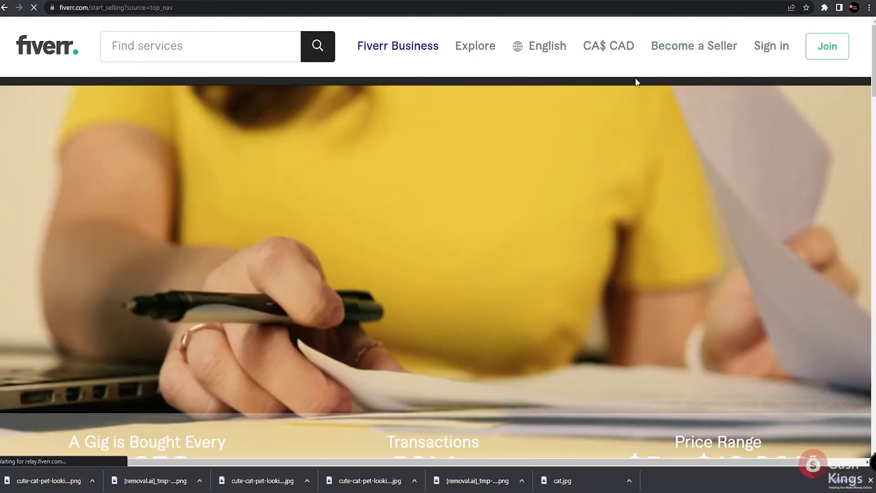
{"action": "scroll", "coordinate": [408, 290], "scroll_direction": "down", "scroll_amount": 5}
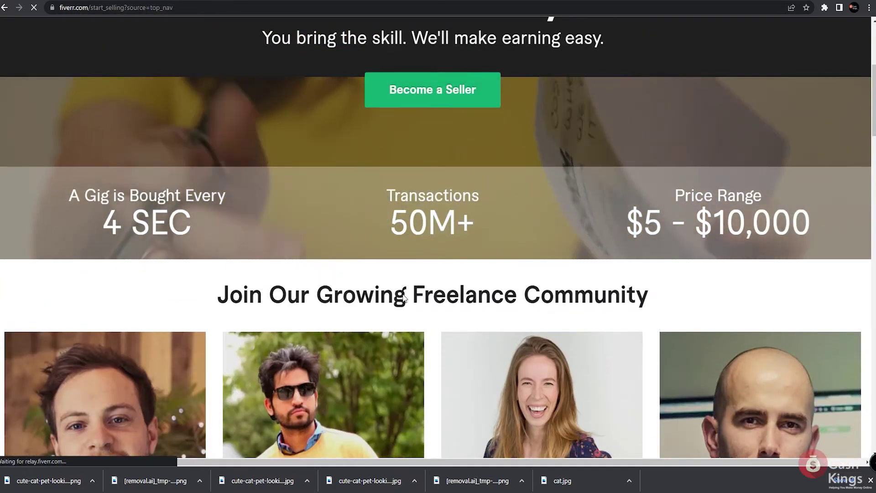
{"action": "scroll", "coordinate": [403, 295], "scroll_direction": "down", "scroll_amount": 4}
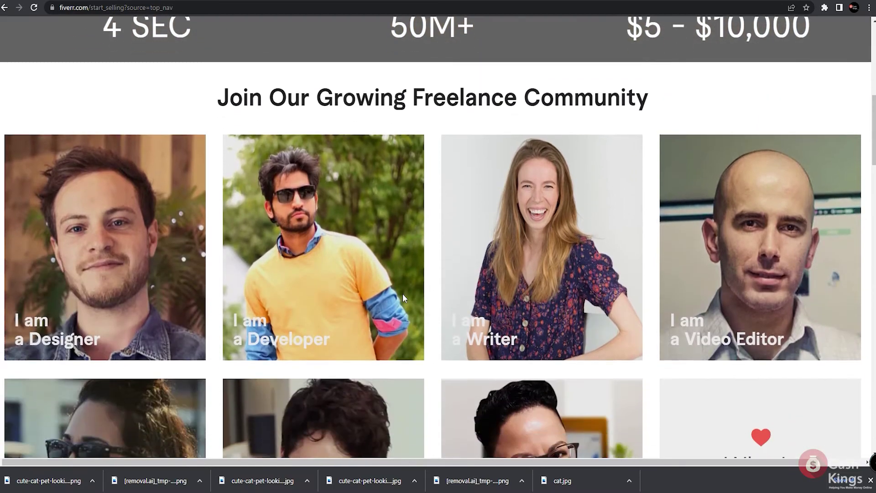
{"action": "scroll", "coordinate": [404, 297], "scroll_direction": "up", "scroll_amount": 10}
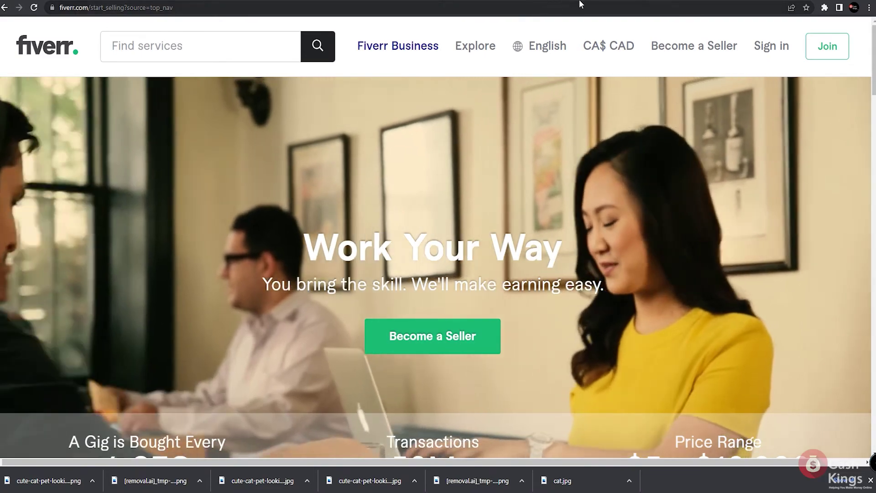
{"action": "scroll", "coordinate": [718, 119], "scroll_direction": "down", "scroll_amount": 7}
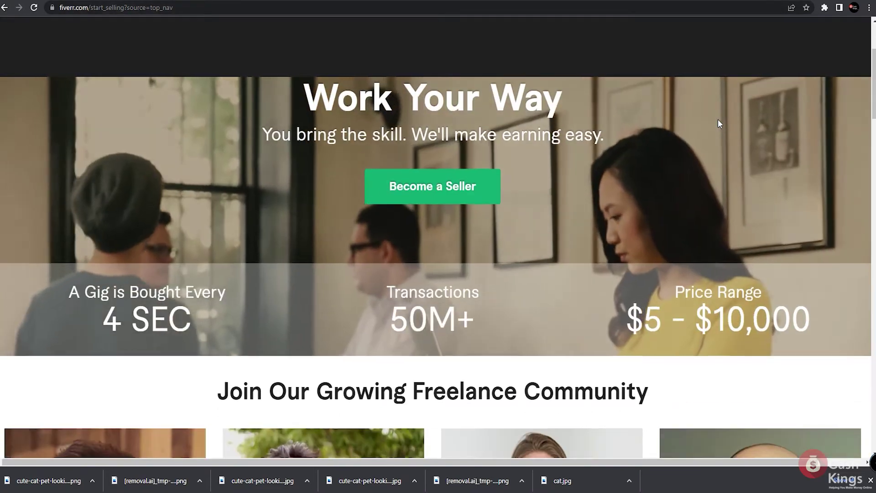
{"action": "scroll", "coordinate": [718, 119], "scroll_direction": "up", "scroll_amount": 7}
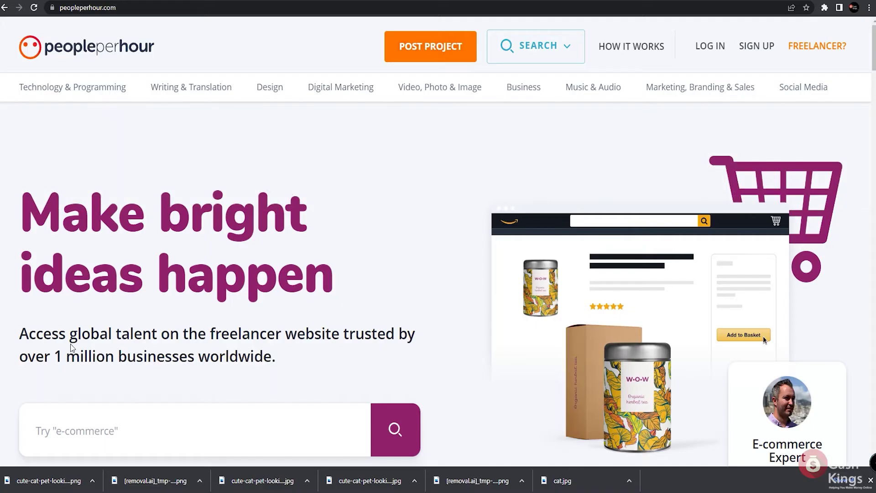
Search PeoplePerHour for 'background removal' offers and services
{"action": "scroll", "coordinate": [97, 288], "scroll_direction": "down", "scroll_amount": 2}
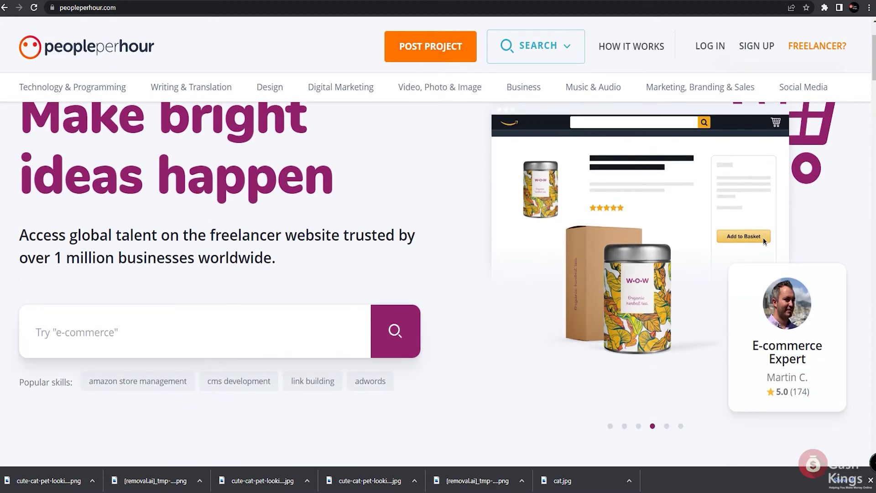
{"action": "type", "text": "backgr"}
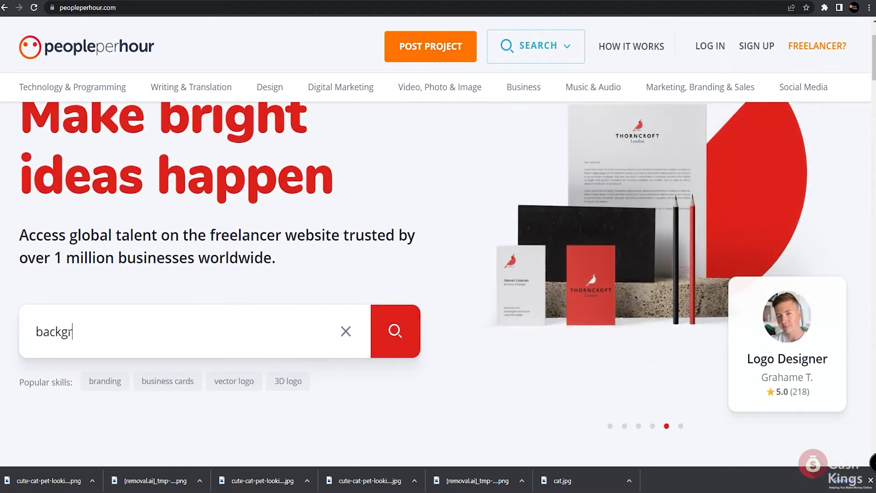
{"action": "type", "text": "ound removal"}
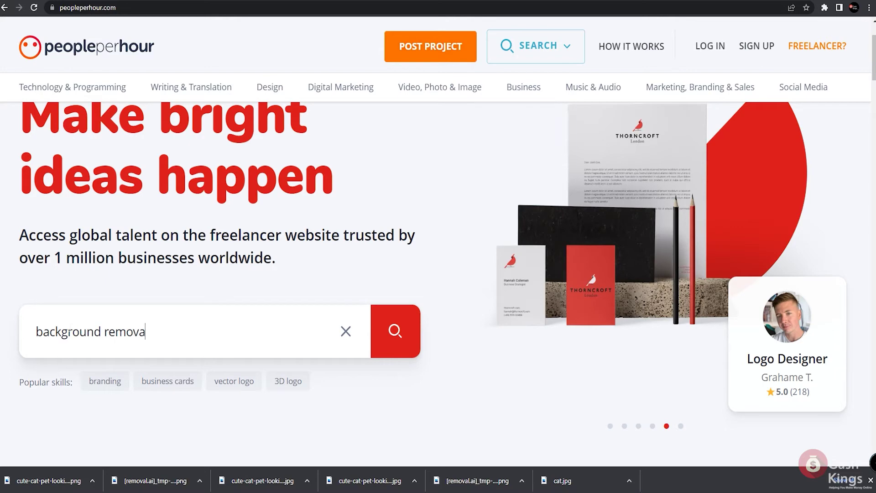
{"action": "key", "text": "Return"}
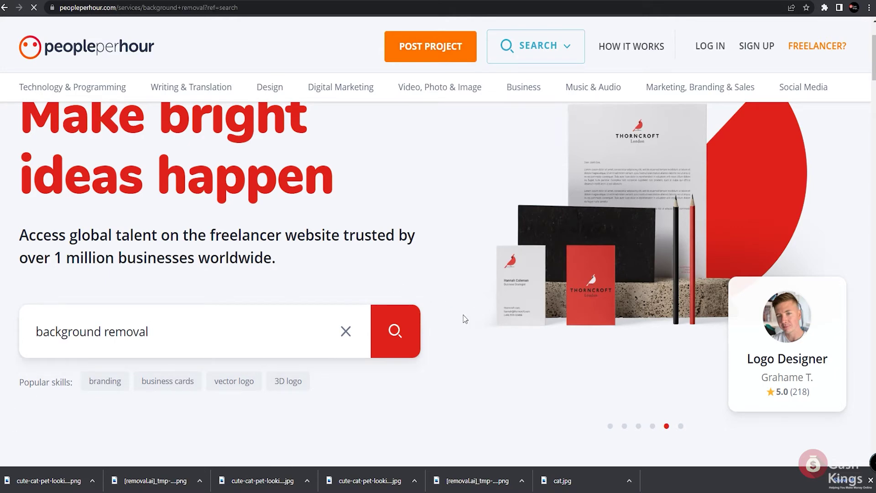
{"action": "scroll", "coordinate": [465, 319], "scroll_direction": "down", "scroll_amount": 3}
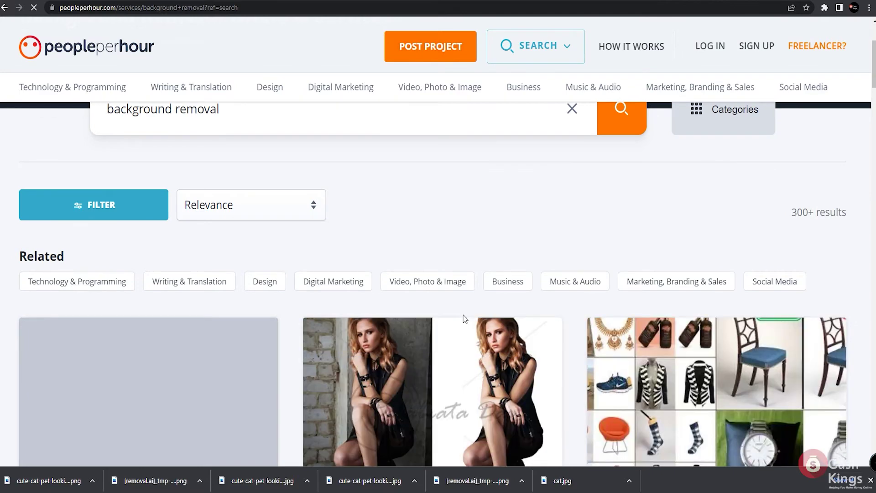
{"action": "scroll", "coordinate": [464, 319], "scroll_direction": "down", "scroll_amount": 5}
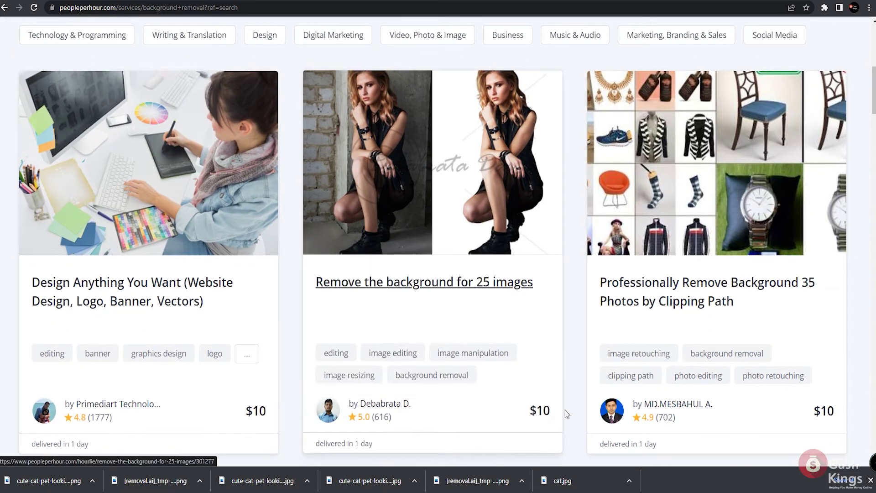
{"action": "scroll", "coordinate": [823, 407], "scroll_direction": "down", "scroll_amount": 3}
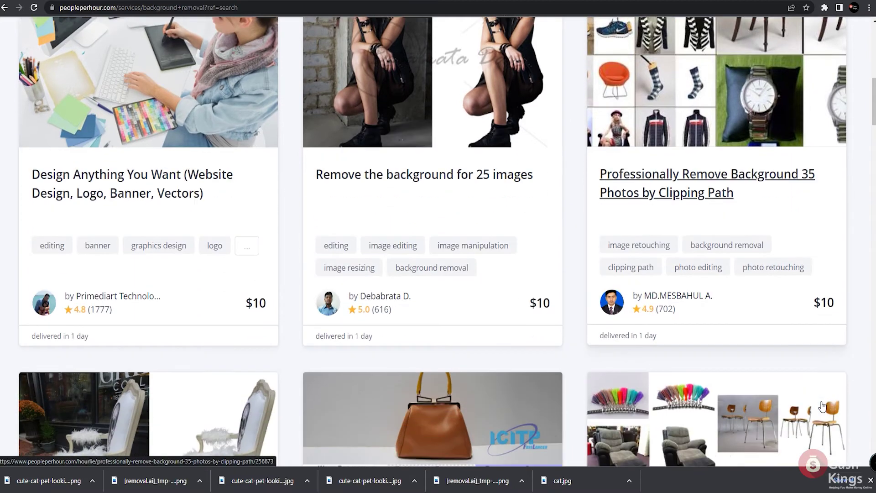
Scroll through the 300+ background removal gigs comparing prices from $10, then back to top
{"action": "mouse_move", "coordinate": [98, 273]}
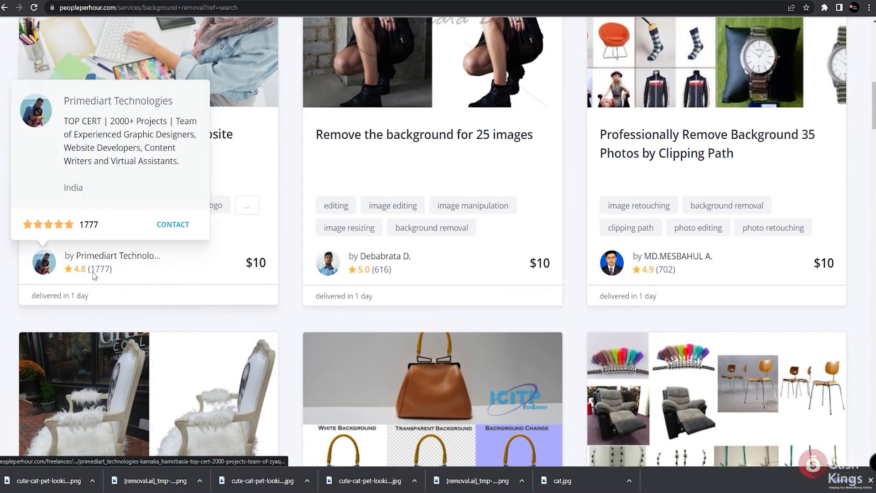
{"action": "scroll", "coordinate": [109, 272], "scroll_direction": "up", "scroll_amount": 1}
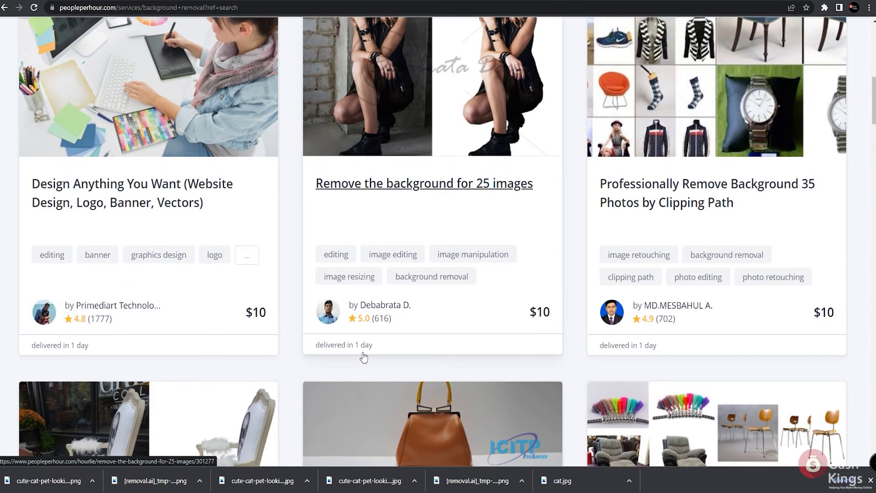
{"action": "scroll", "coordinate": [364, 357], "scroll_direction": "down", "scroll_amount": 5}
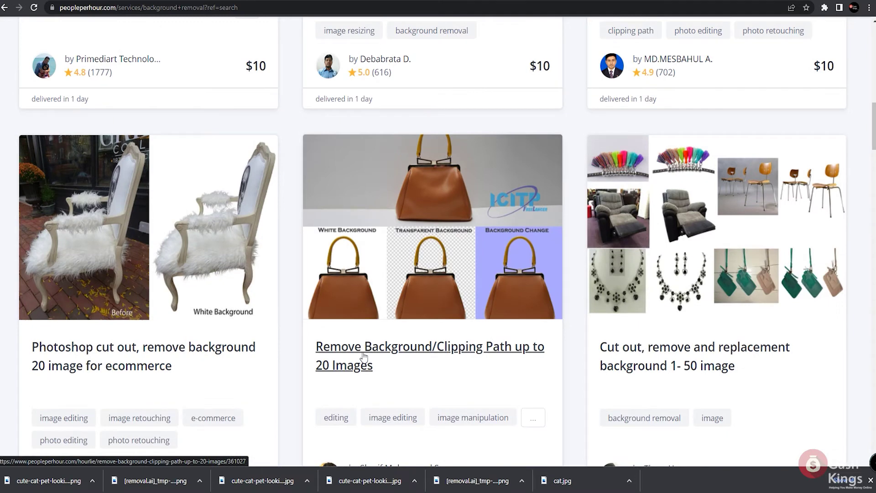
{"action": "scroll", "coordinate": [364, 356], "scroll_direction": "down", "scroll_amount": 2}
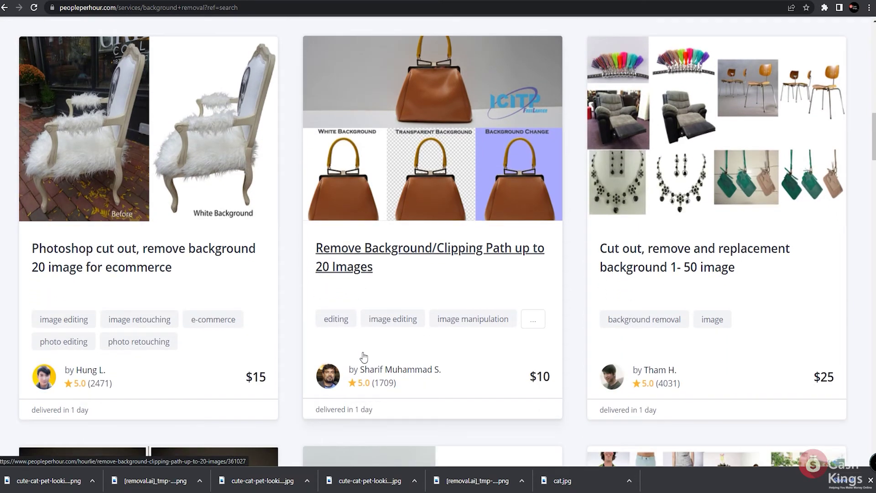
{"action": "scroll", "coordinate": [364, 358], "scroll_direction": "down", "scroll_amount": 6}
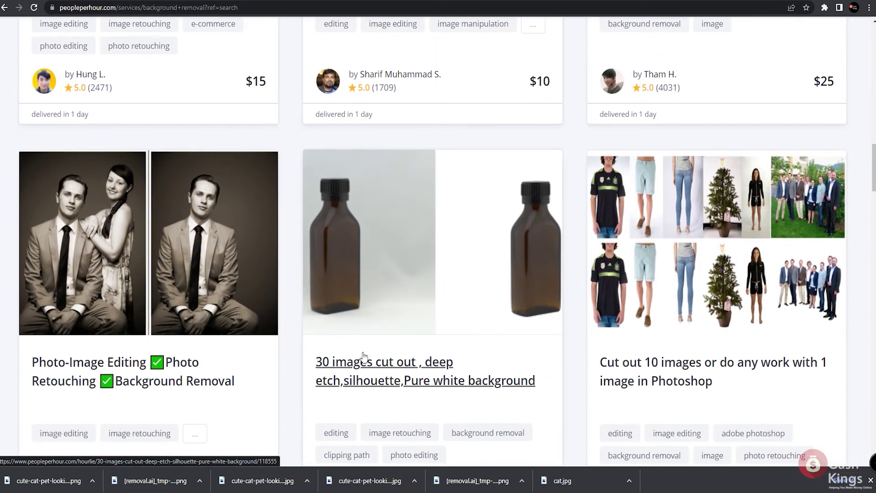
{"action": "scroll", "coordinate": [364, 357], "scroll_direction": "down", "scroll_amount": 3}
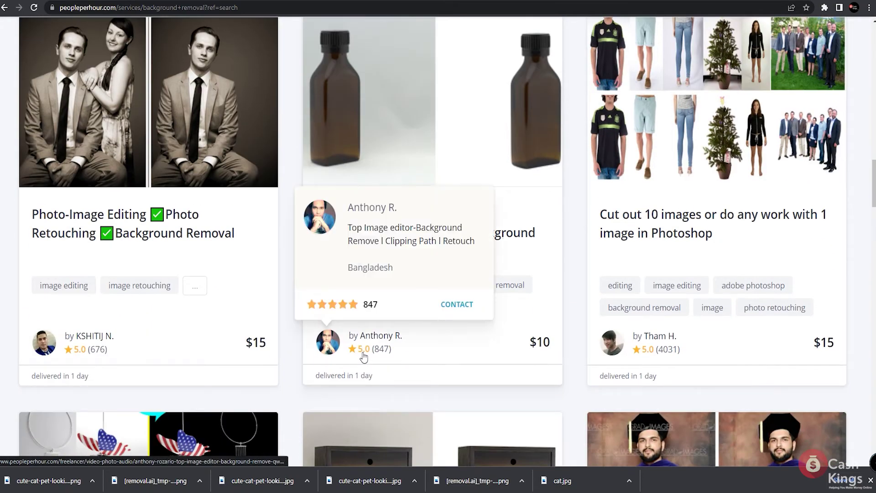
{"action": "scroll", "coordinate": [364, 356], "scroll_direction": "down", "scroll_amount": 4}
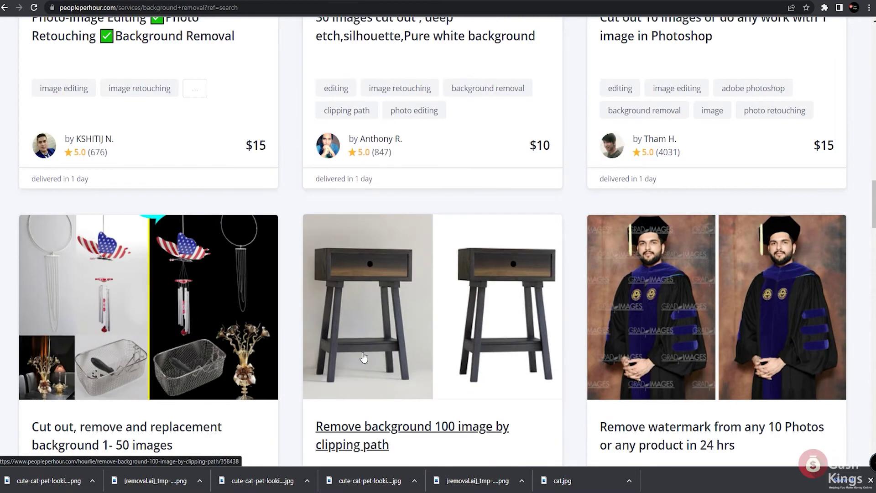
{"action": "scroll", "coordinate": [364, 357], "scroll_direction": "down", "scroll_amount": 3}
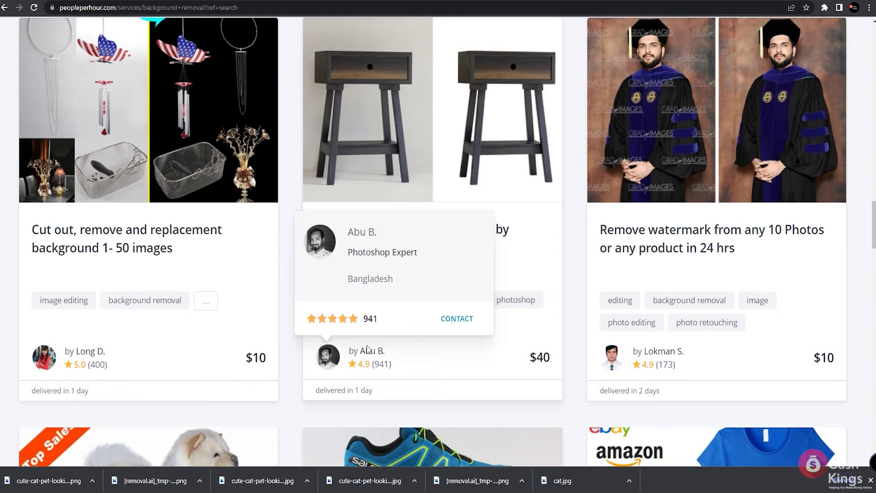
{"action": "scroll", "coordinate": [368, 349], "scroll_direction": "down", "scroll_amount": 7}
{"action": "scroll", "coordinate": [370, 351], "scroll_direction": "down", "scroll_amount": 4}
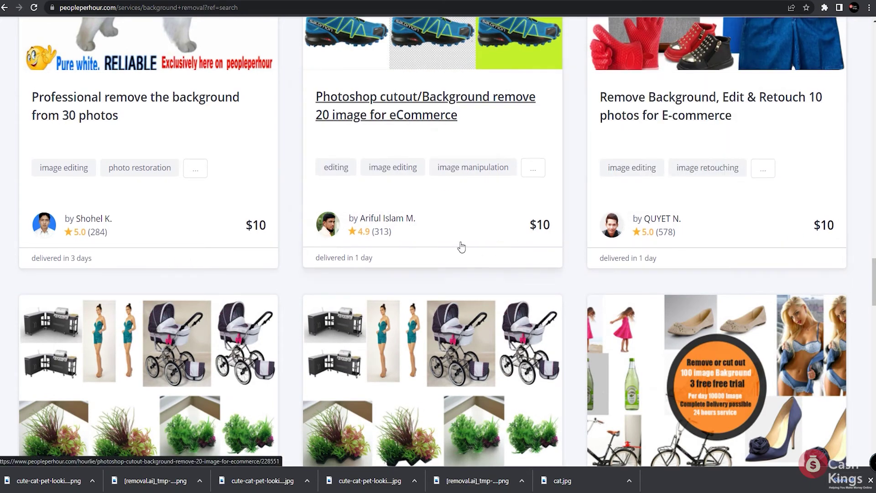
{"action": "scroll", "coordinate": [179, 292], "scroll_direction": "down", "scroll_amount": 6}
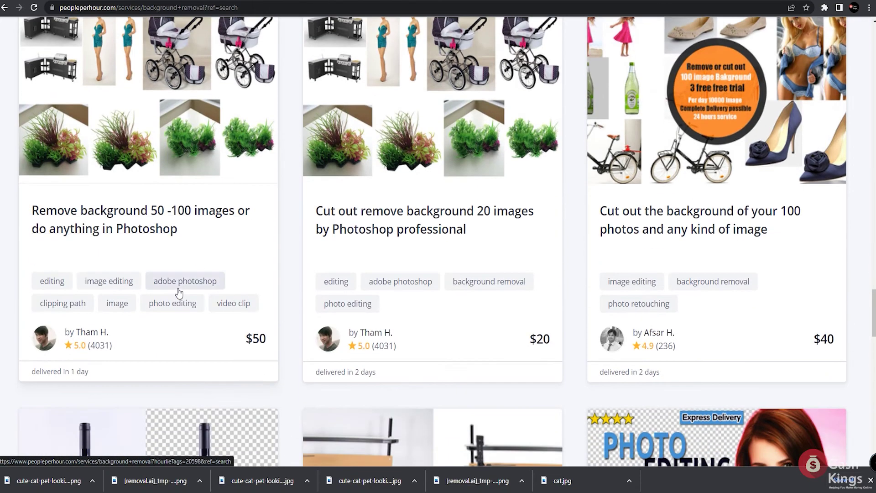
{"action": "scroll", "coordinate": [264, 298], "scroll_direction": "down", "scroll_amount": 15}
{"action": "scroll", "coordinate": [267, 301], "scroll_direction": "up", "scroll_amount": 6}
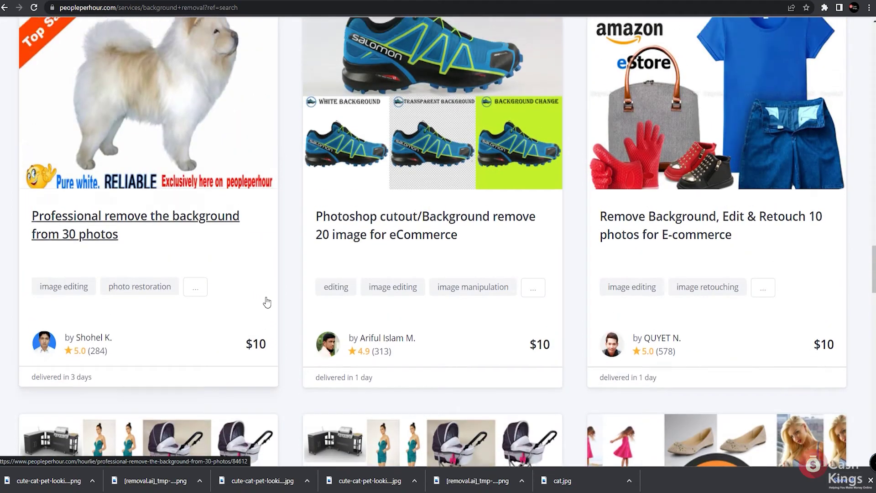
{"action": "scroll", "coordinate": [267, 305], "scroll_direction": "up", "scroll_amount": 15}
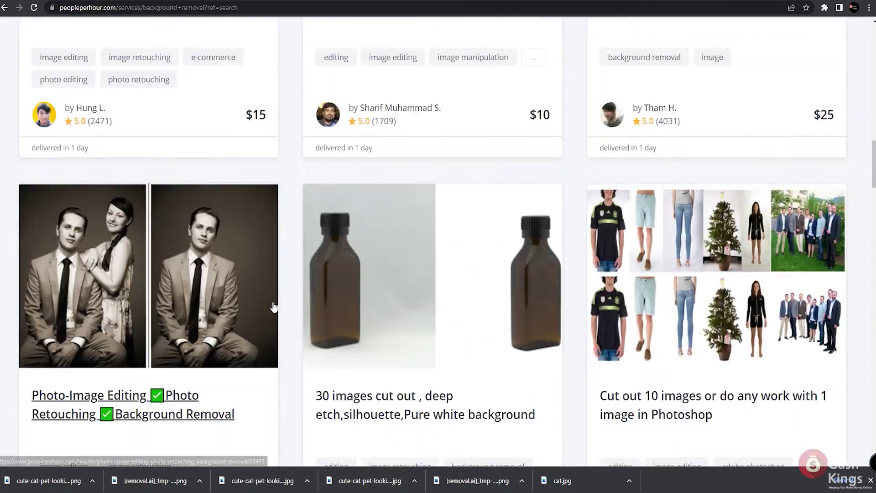
{"action": "scroll", "coordinate": [269, 307], "scroll_direction": "up", "scroll_amount": 8}
{"action": "scroll", "coordinate": [256, 311], "scroll_direction": "up", "scroll_amount": 10}
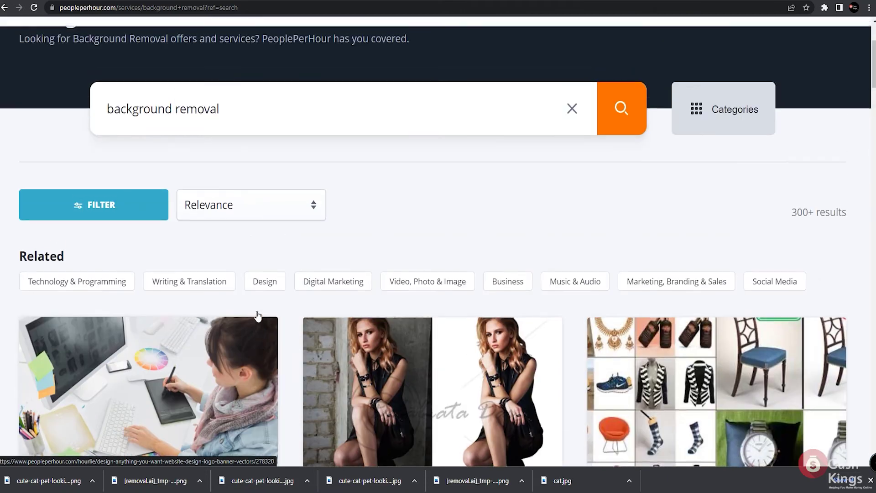
{"action": "scroll", "coordinate": [258, 315], "scroll_direction": "up", "scroll_amount": 2}
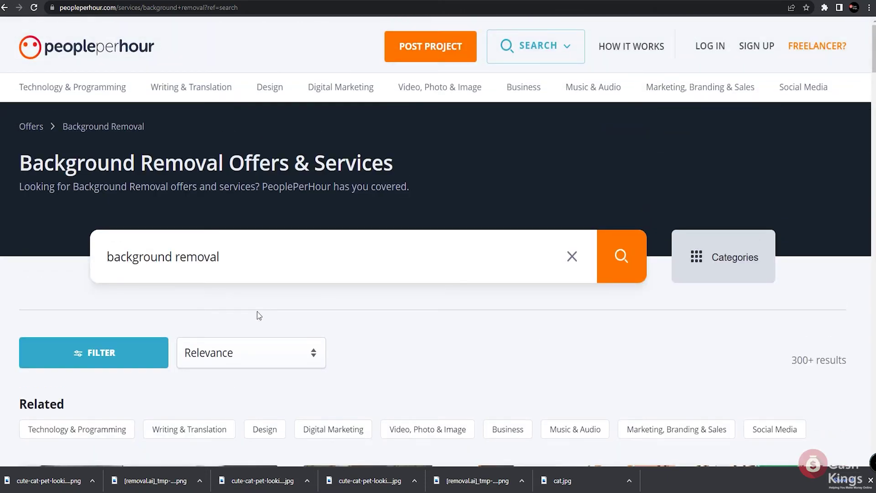